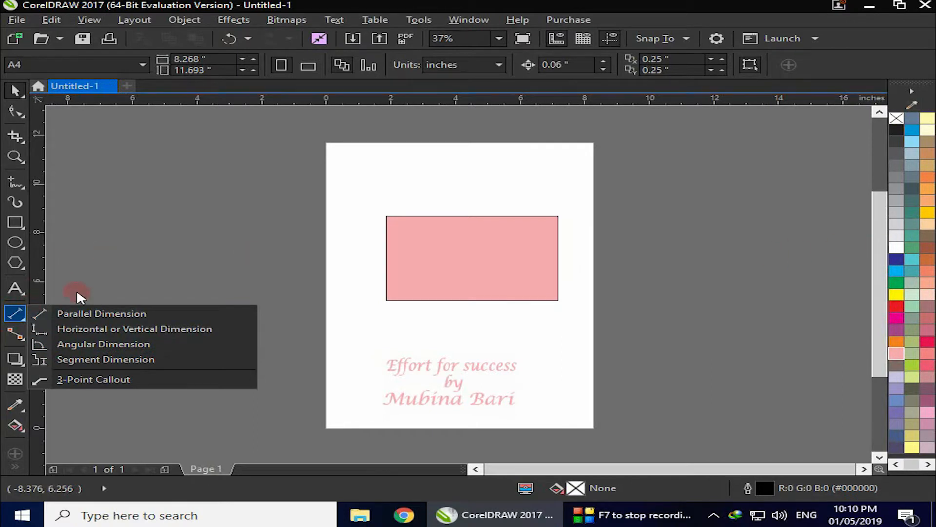
Step: Unlock the toolbars and detach the dimension tools flyout as a floating toolbar beside the page
right_click(2, 301)
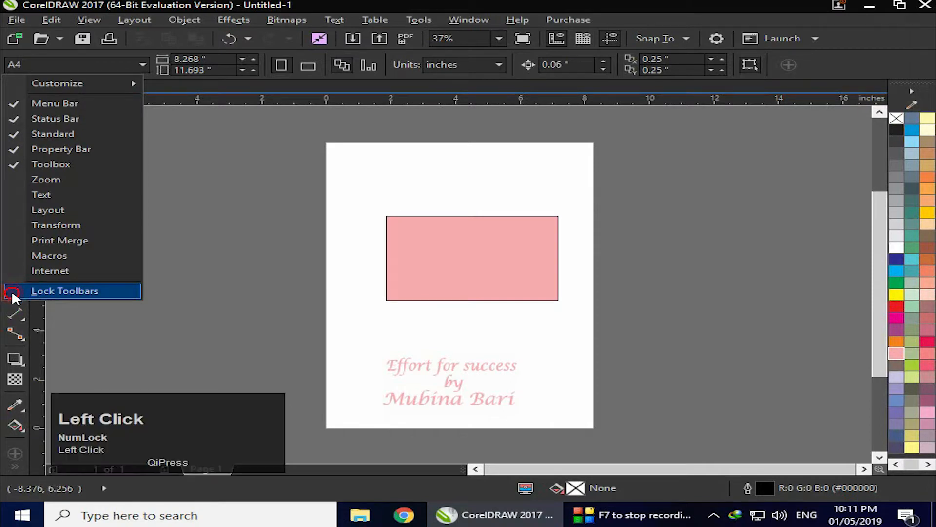
click(12, 291)
click(22, 321)
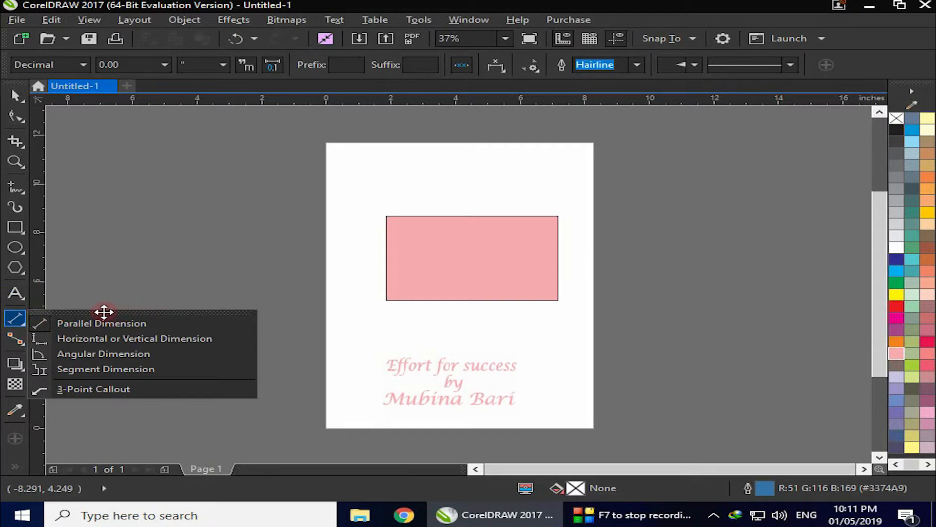
drag(104, 312, 710, 135)
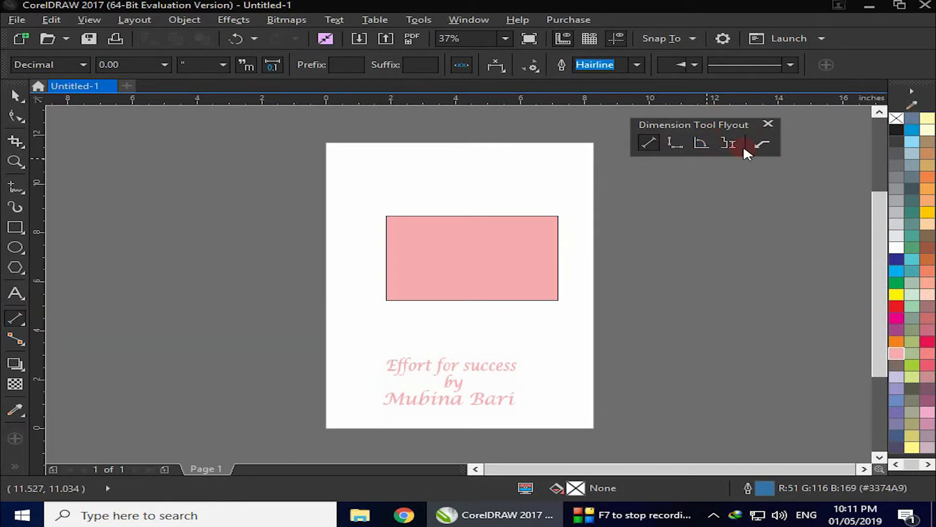
click(24, 317)
Step: Draw a parallel dimension along the pink rectangle's bottom edge, corner to corner, placing its line just above the text
click(649, 143)
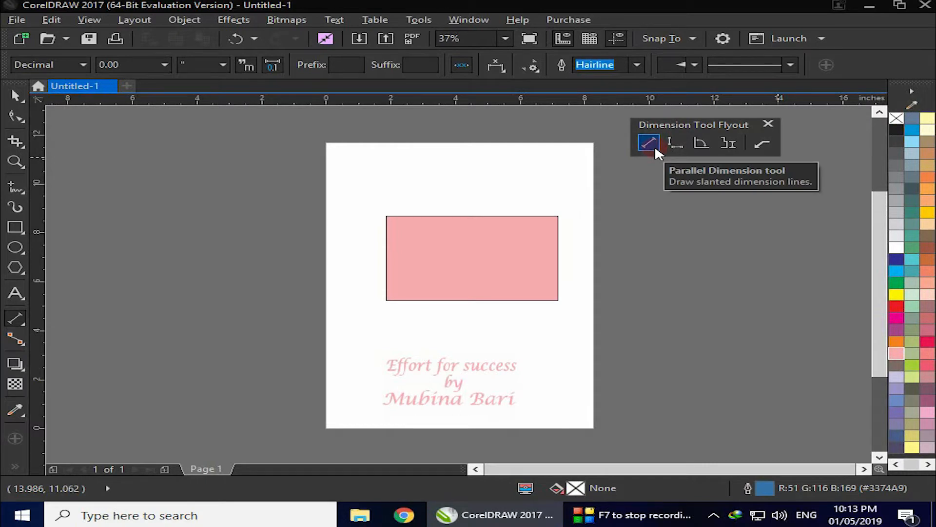
click(654, 145)
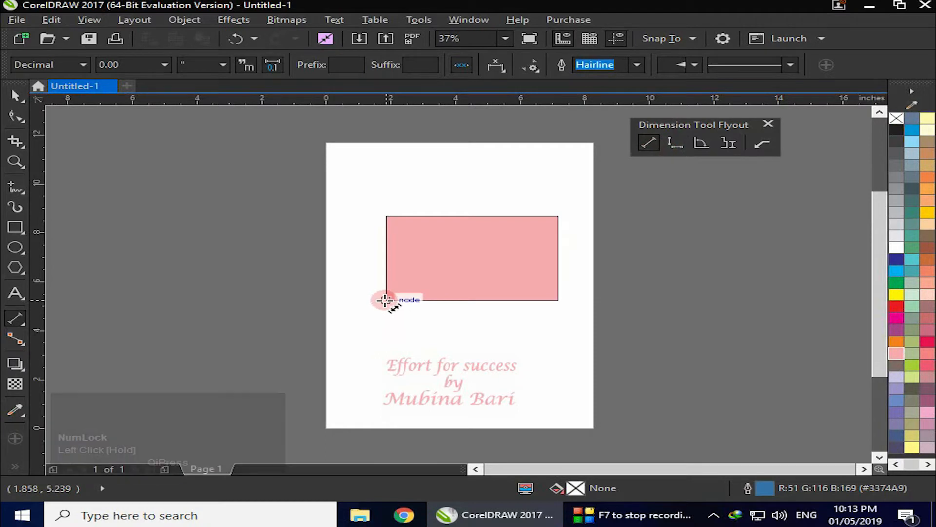
drag(385, 300, 558, 301)
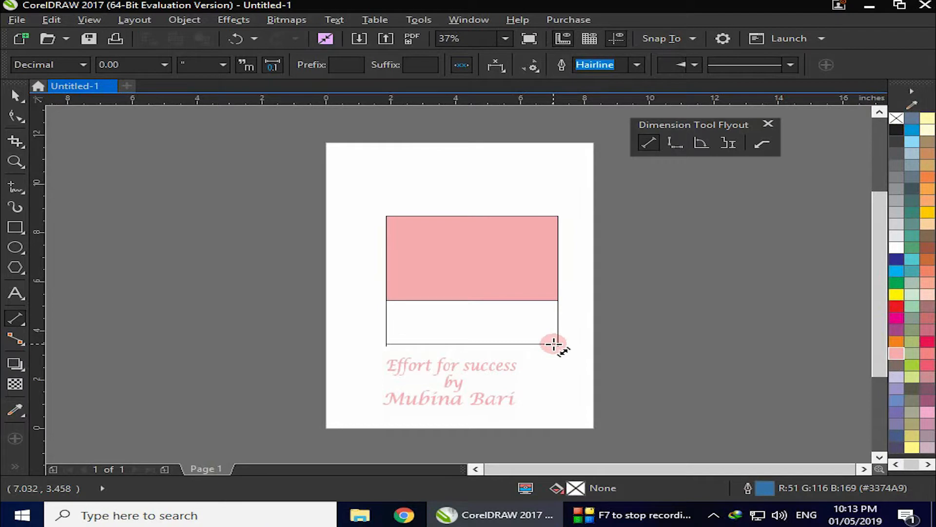
click(554, 344)
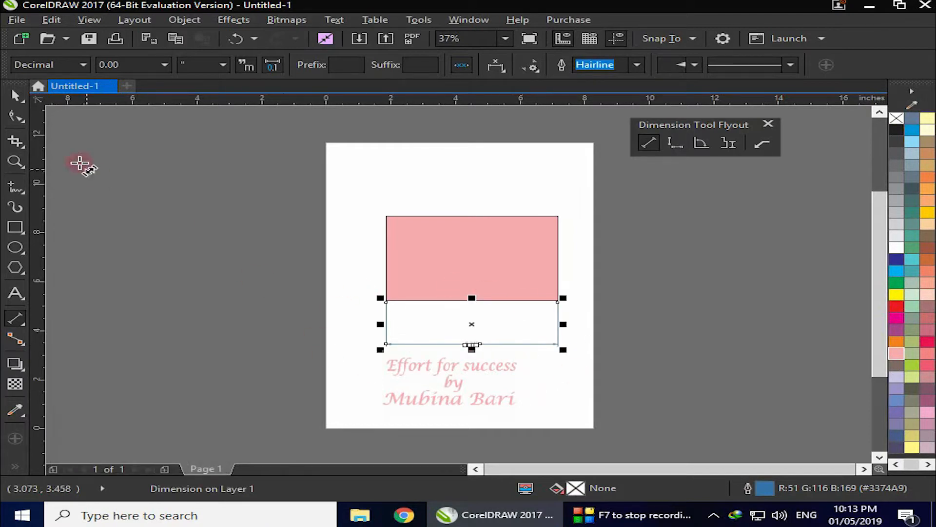
click(15, 95)
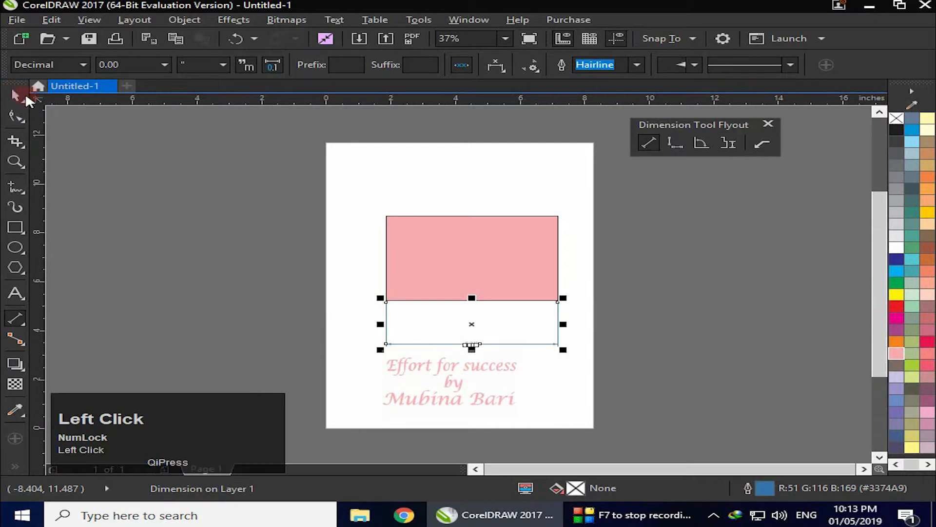
click(296, 350)
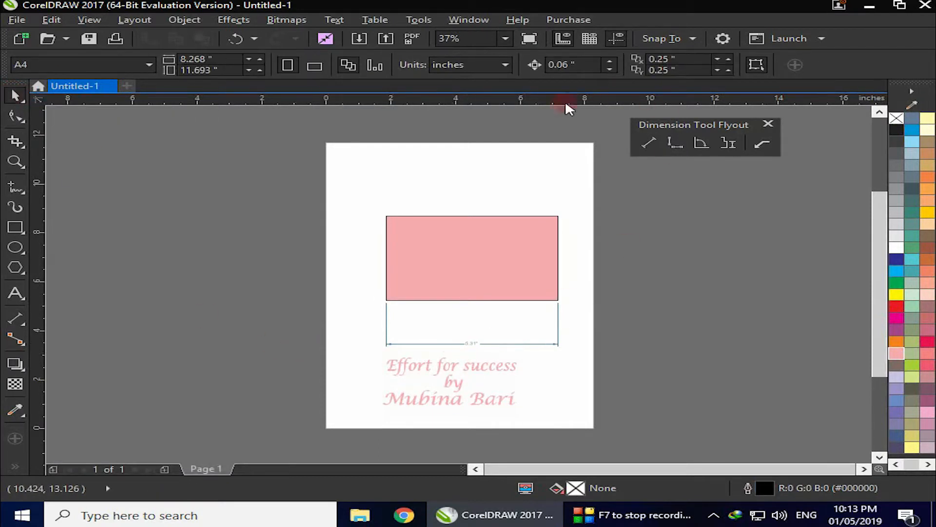
Step: Set the outline width of the dimension below the rectangle to 1.0 mm
click(486, 343)
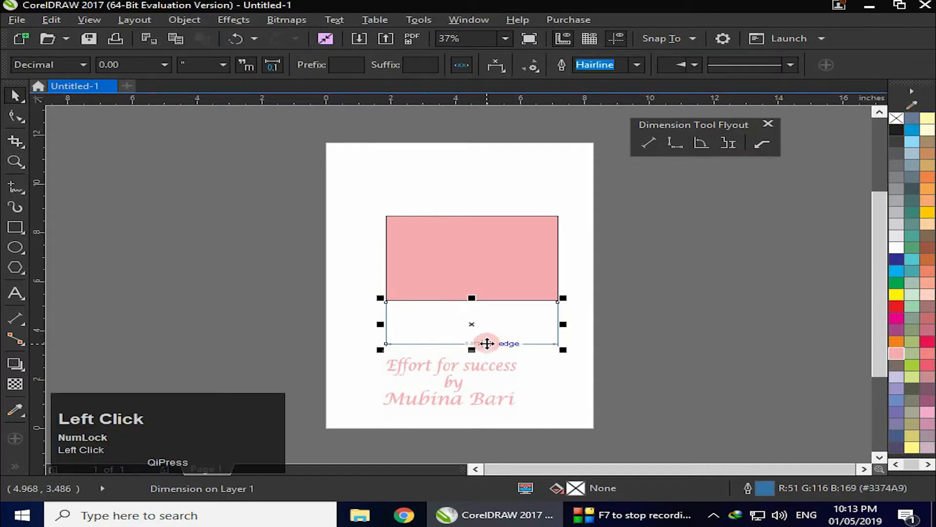
click(637, 64)
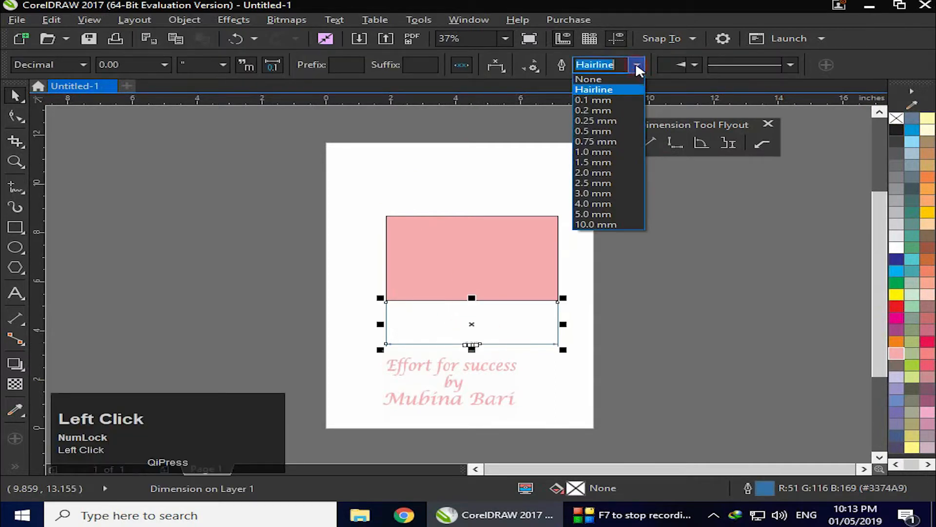
click(615, 151)
click(578, 332)
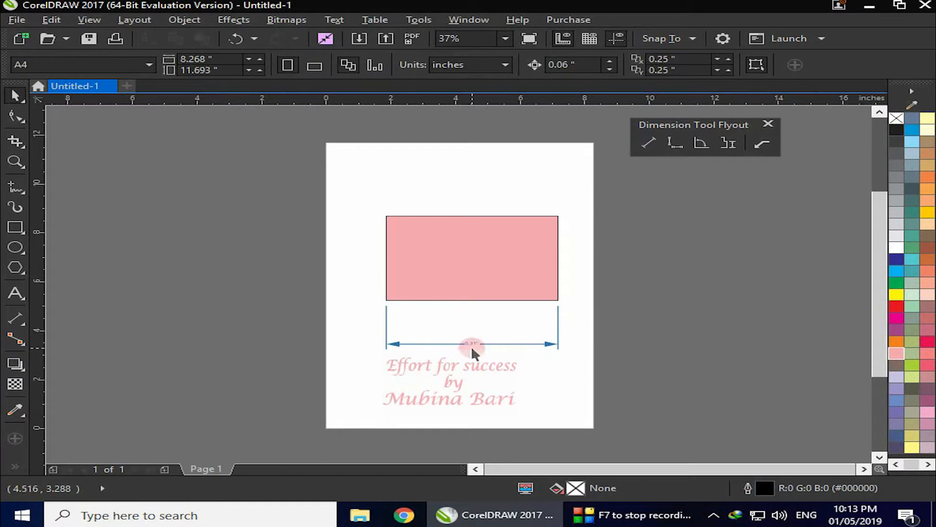
Step: Change the dimension style of the rectangle's width dimension to Fractional
click(15, 161)
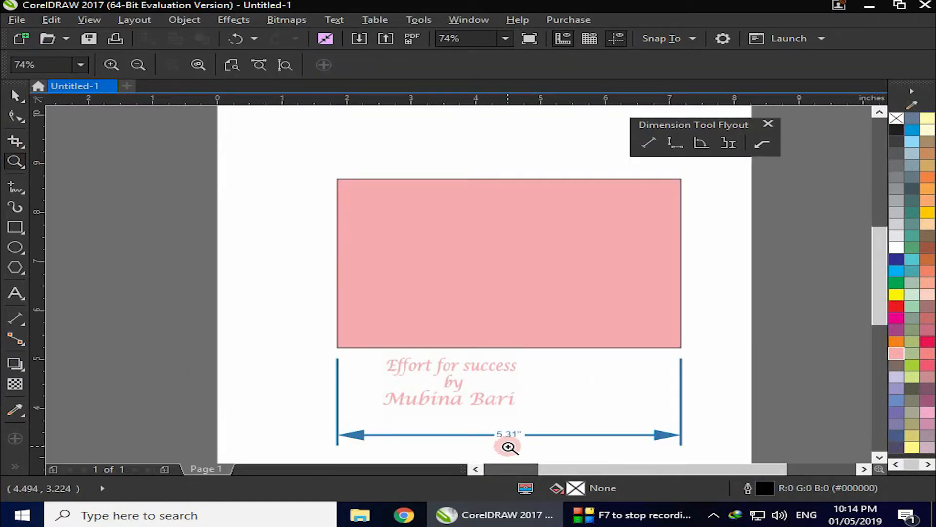
click(15, 114)
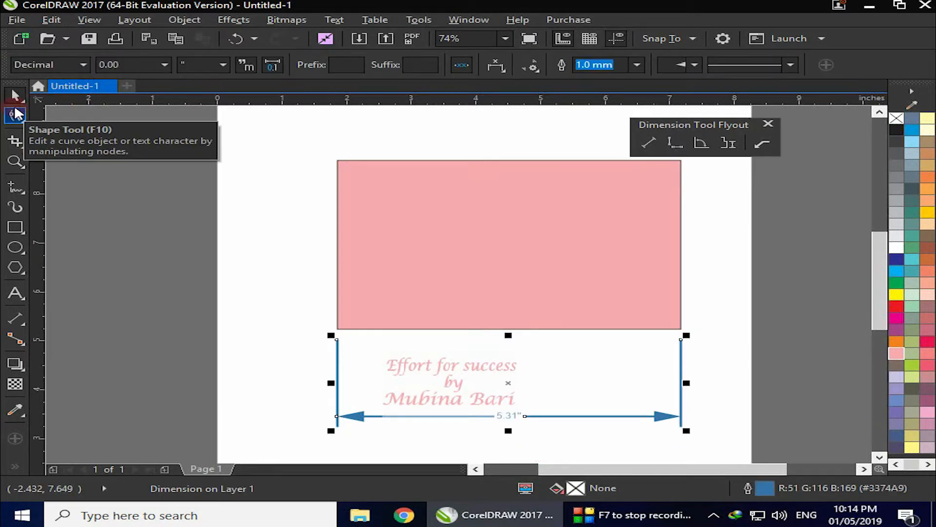
click(84, 65)
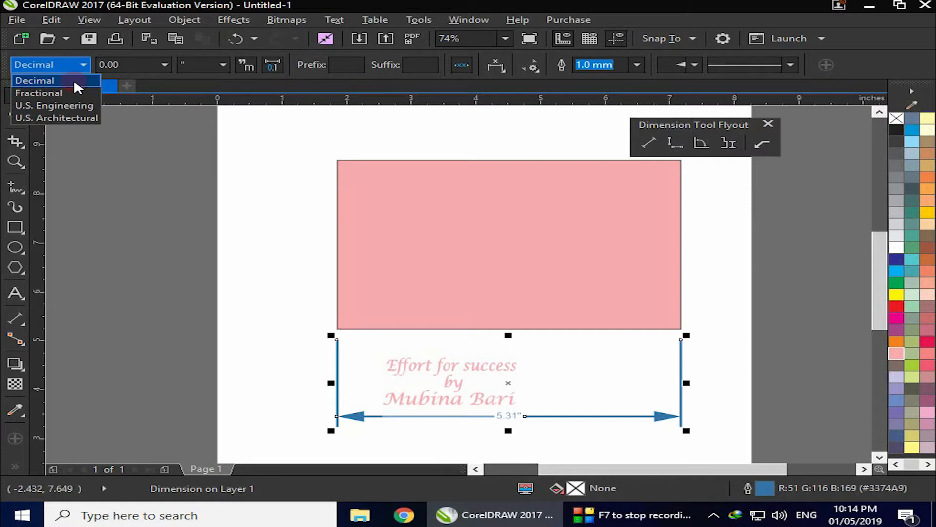
click(51, 94)
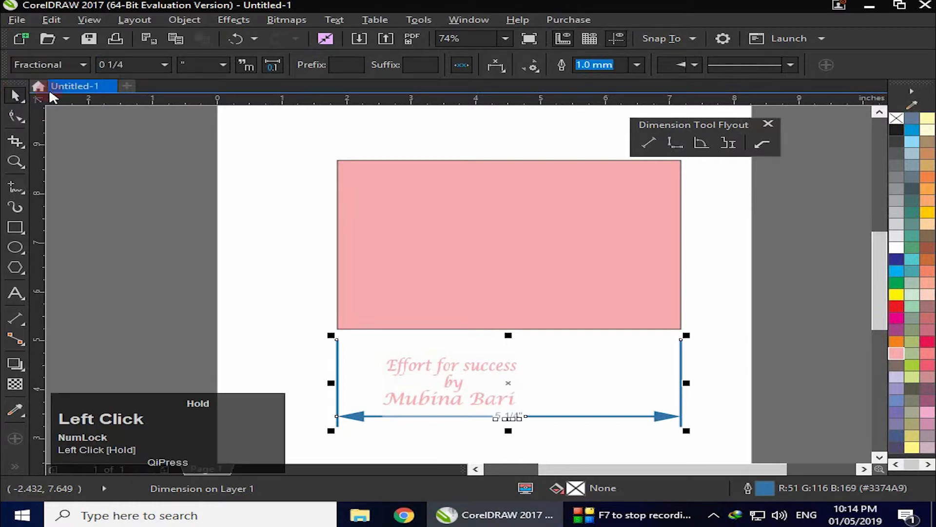
click(536, 447)
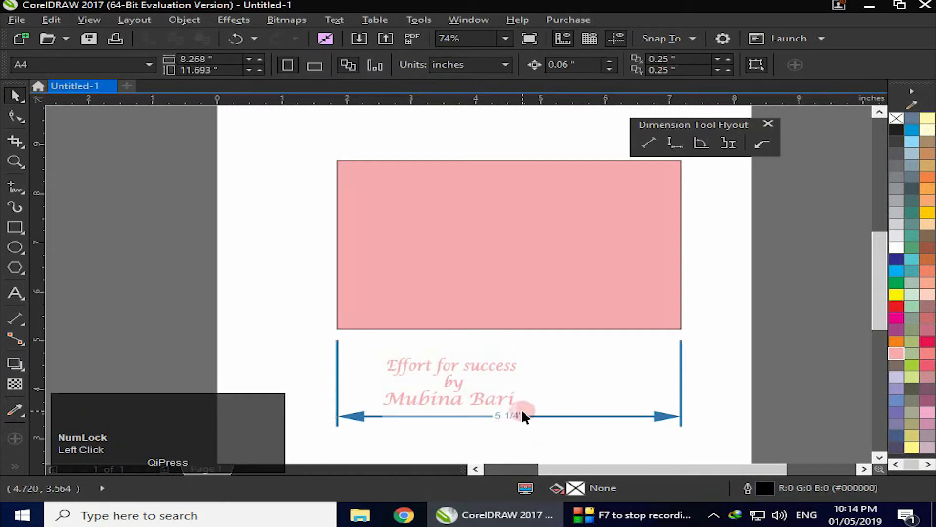
Step: Switch the width dimension's style to U.S. Engineering
click(448, 416)
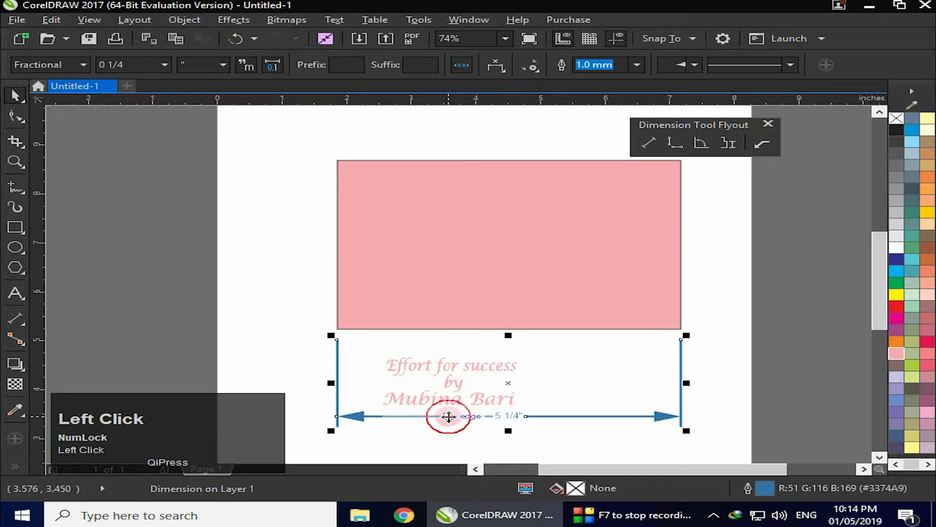
click(84, 66)
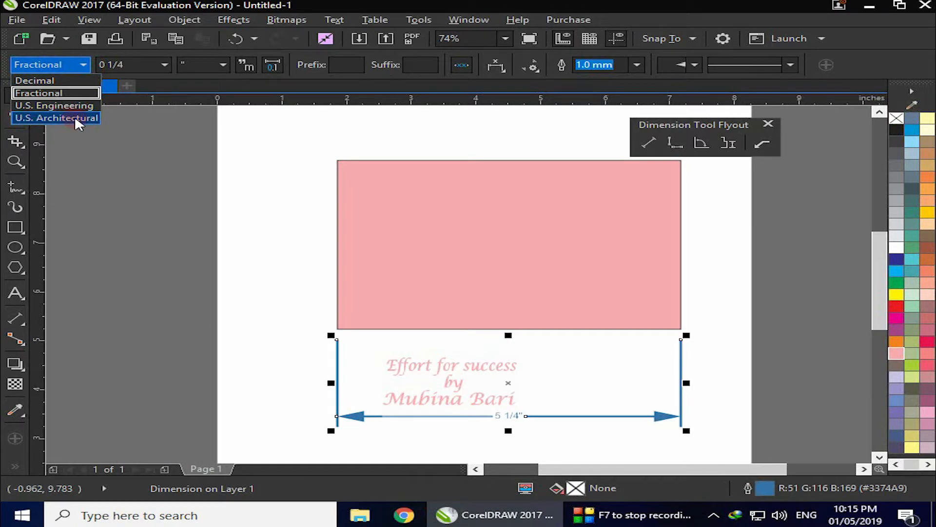
click(69, 106)
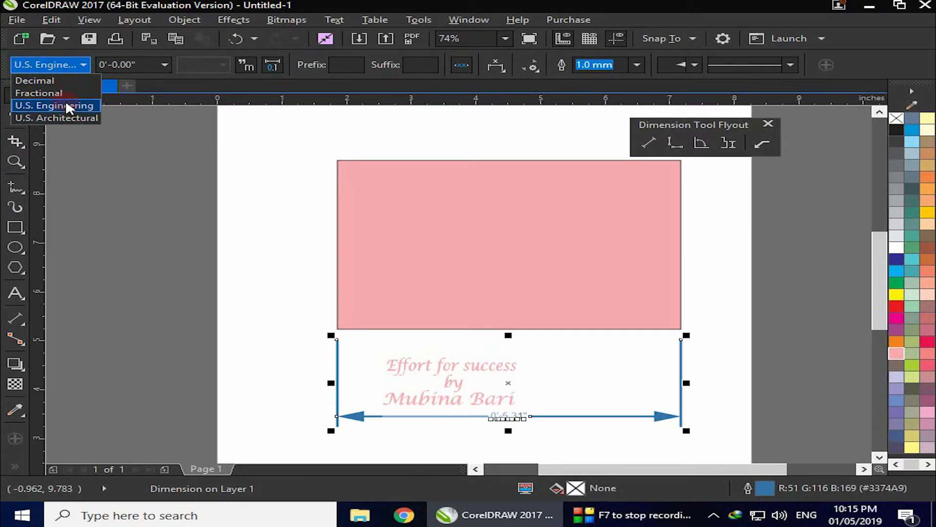
click(306, 349)
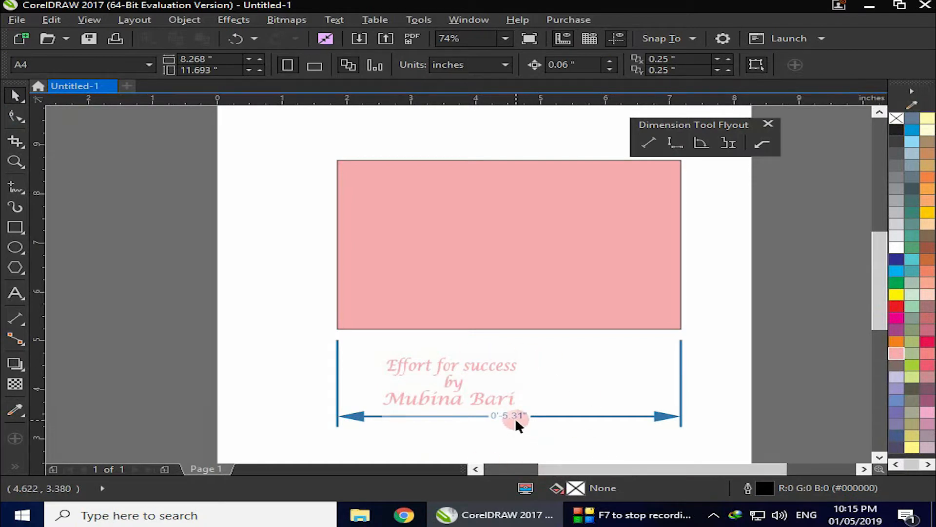
Step: Switch the width dimension's style to U.S. Architectural
click(347, 414)
click(82, 65)
click(78, 116)
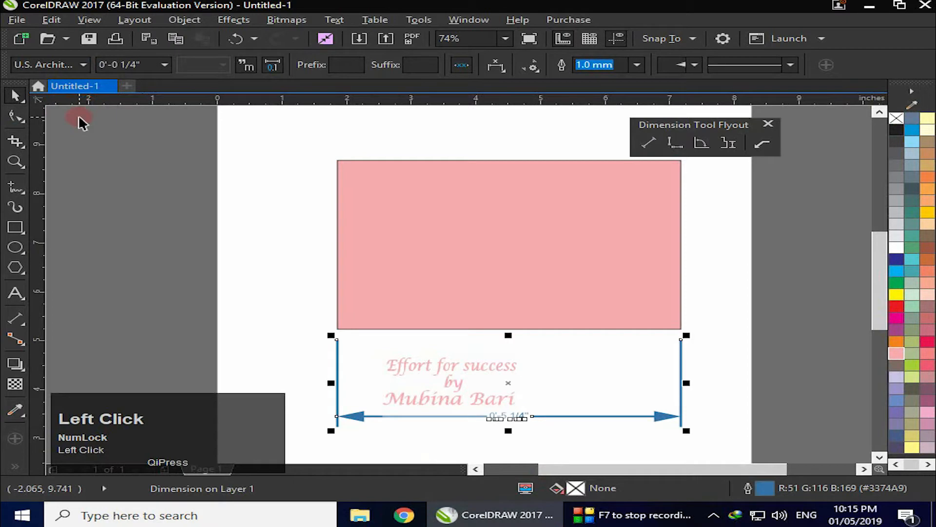
click(402, 435)
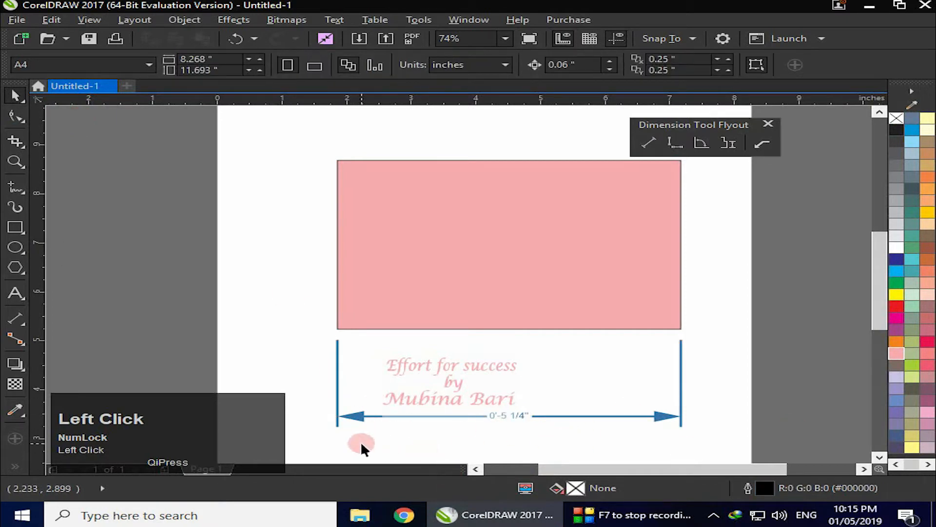
Step: Set the width dimension's style back to Decimal
click(338, 379)
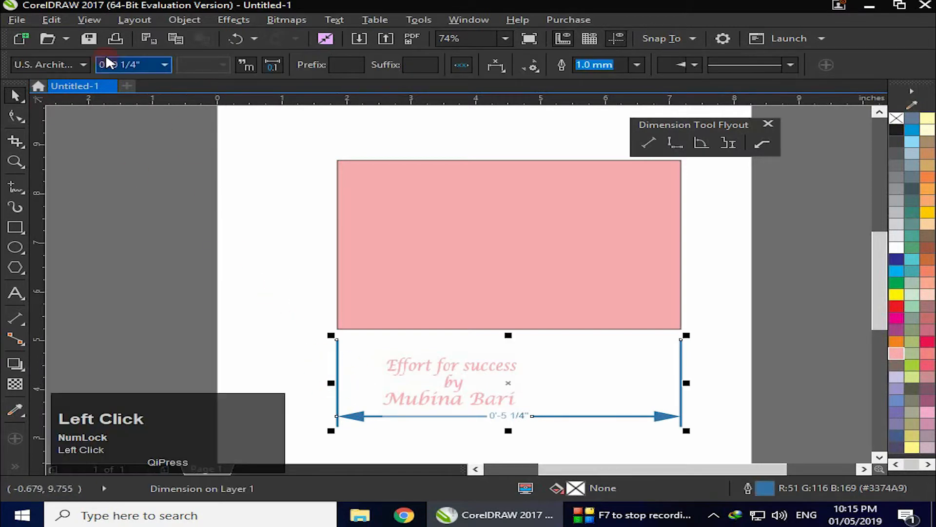
click(84, 65)
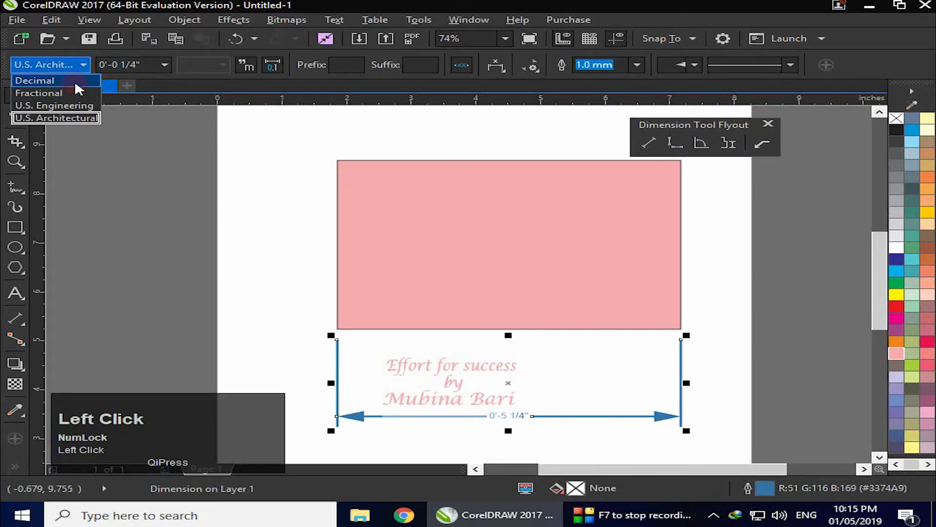
click(77, 80)
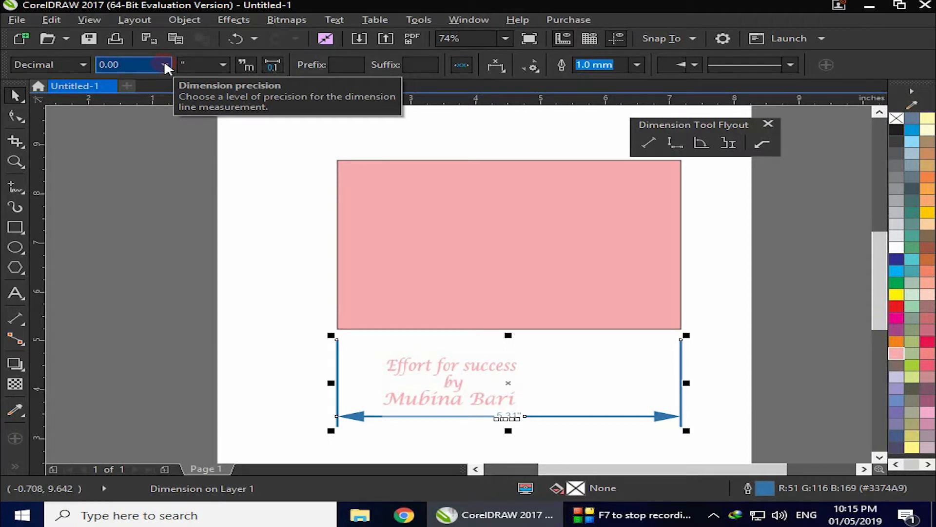
Step: Set the width dimension's precision to one decimal place (0.0)
click(166, 66)
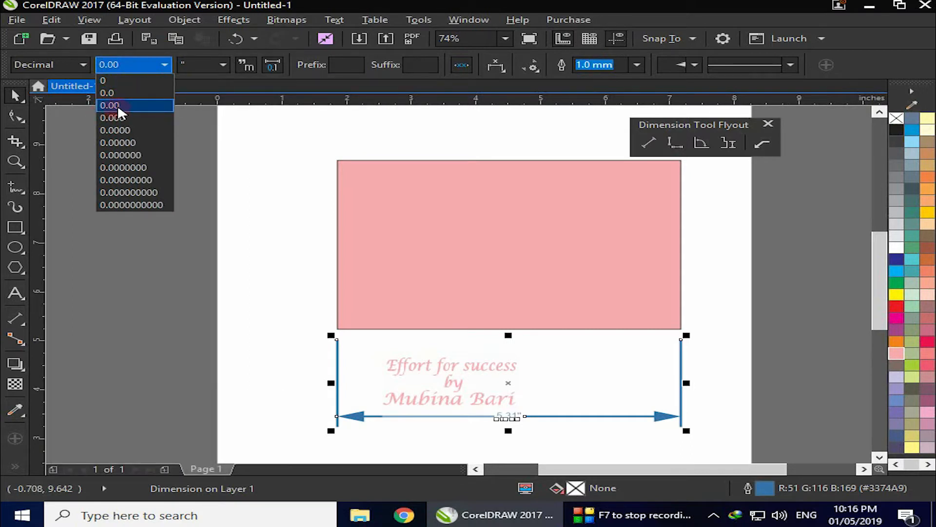
click(491, 435)
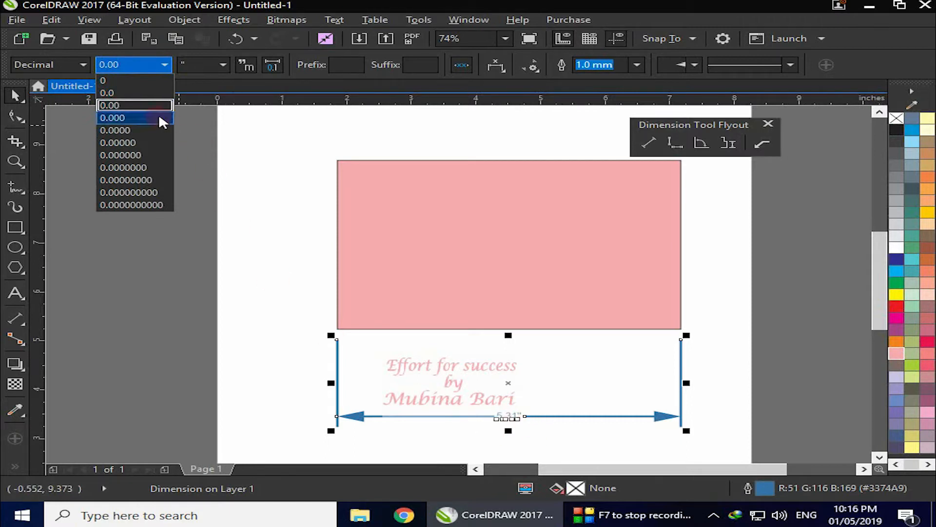
click(123, 92)
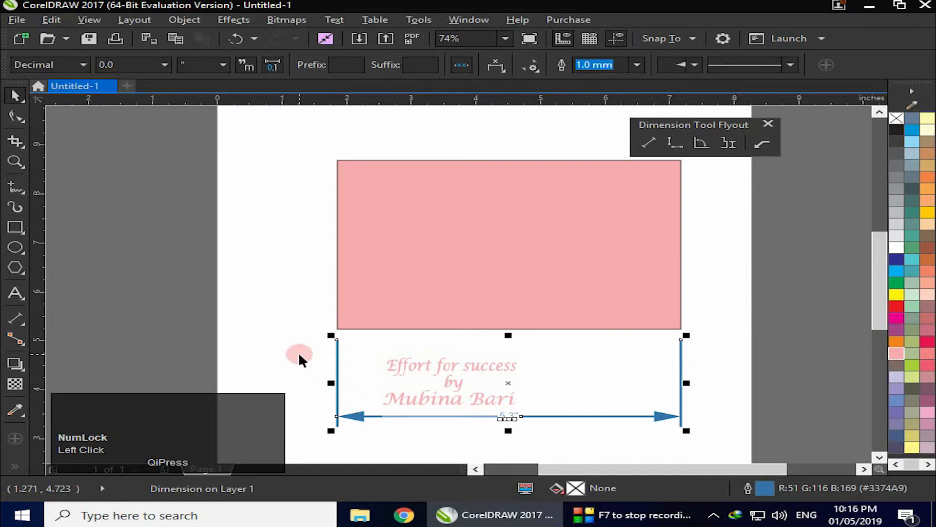
click(367, 431)
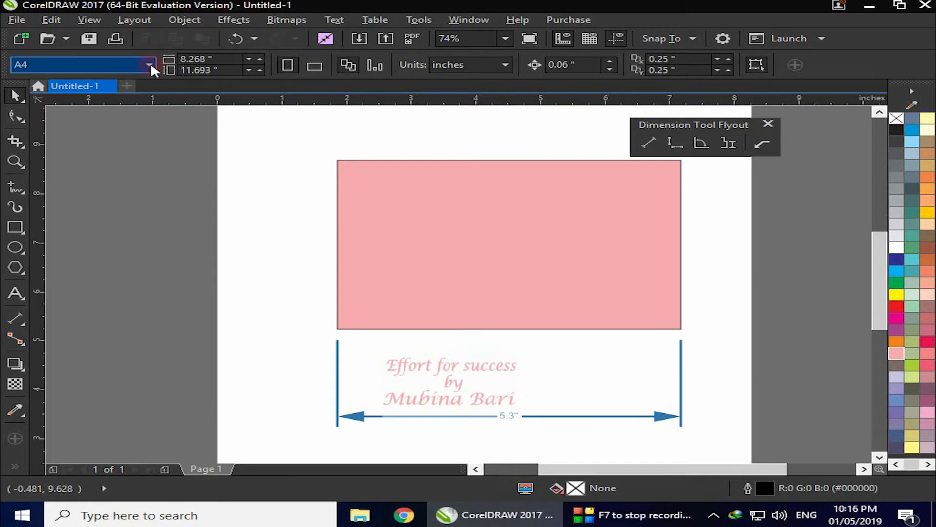
Step: Set the width dimension's precision to three decimal places (0.000)
click(335, 399)
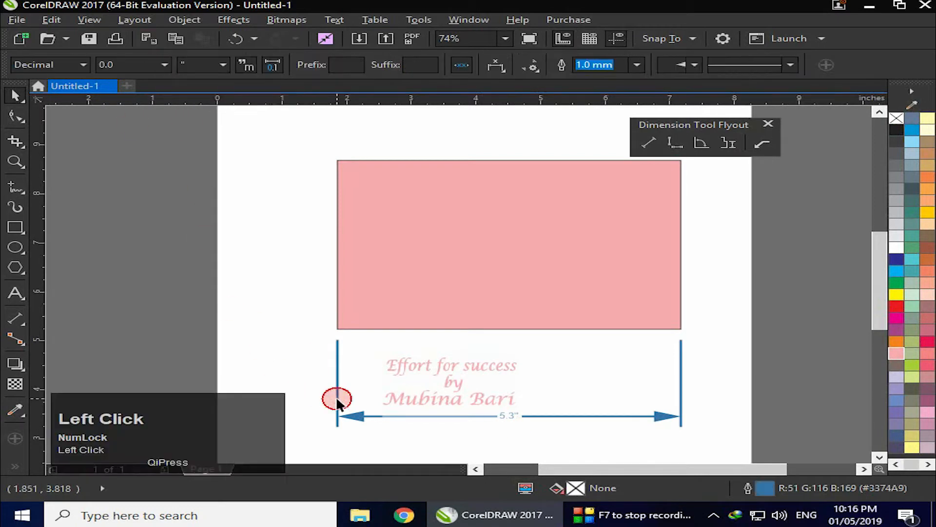
click(164, 64)
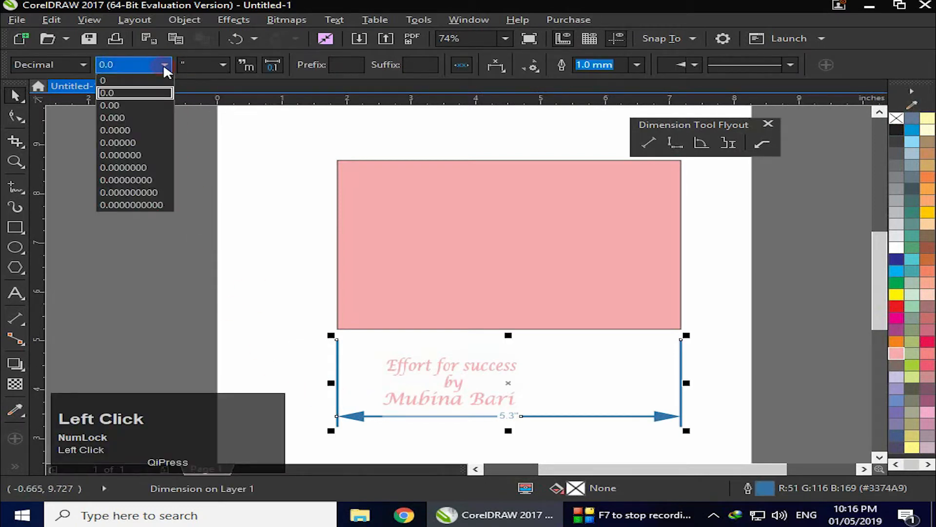
click(140, 117)
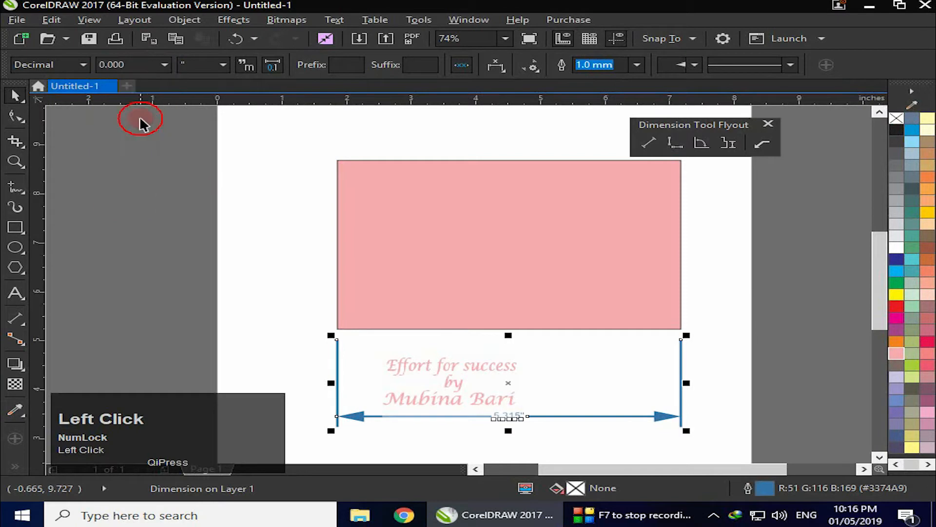
click(179, 259)
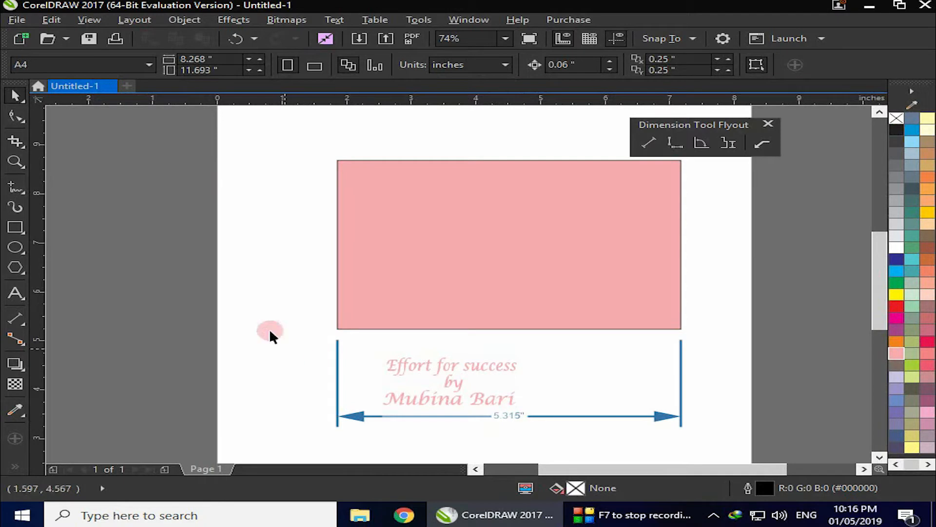
Step: Set the width dimension's units to mm
click(359, 416)
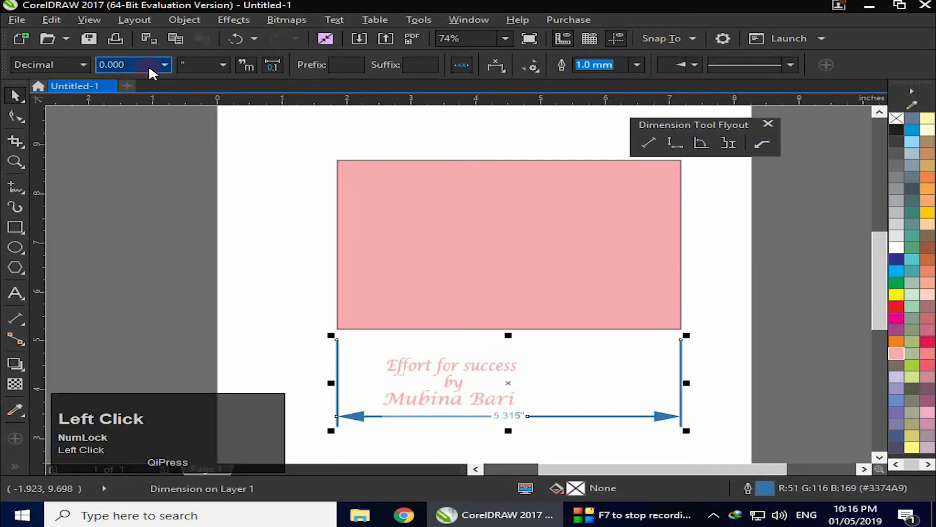
click(223, 65)
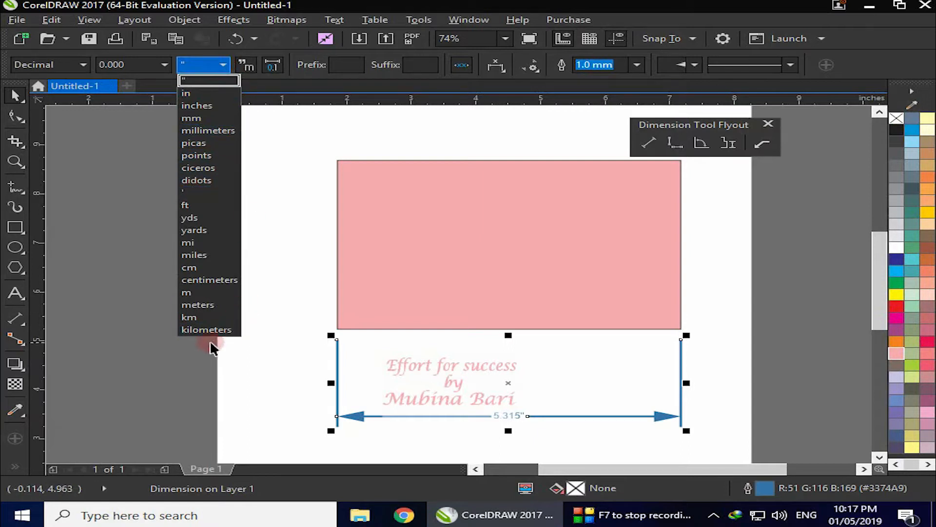
click(192, 119)
click(178, 161)
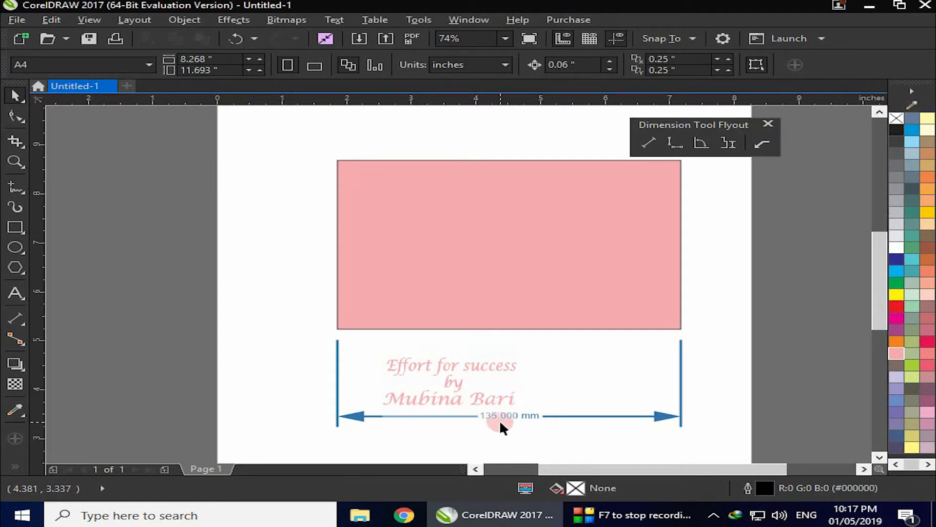
Step: Hide the units in the width dimension's text
click(394, 430)
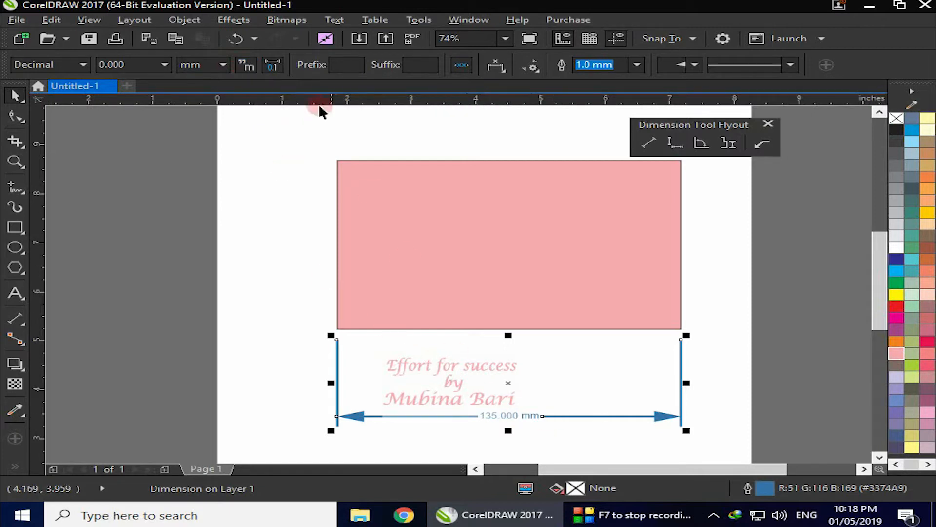
click(244, 64)
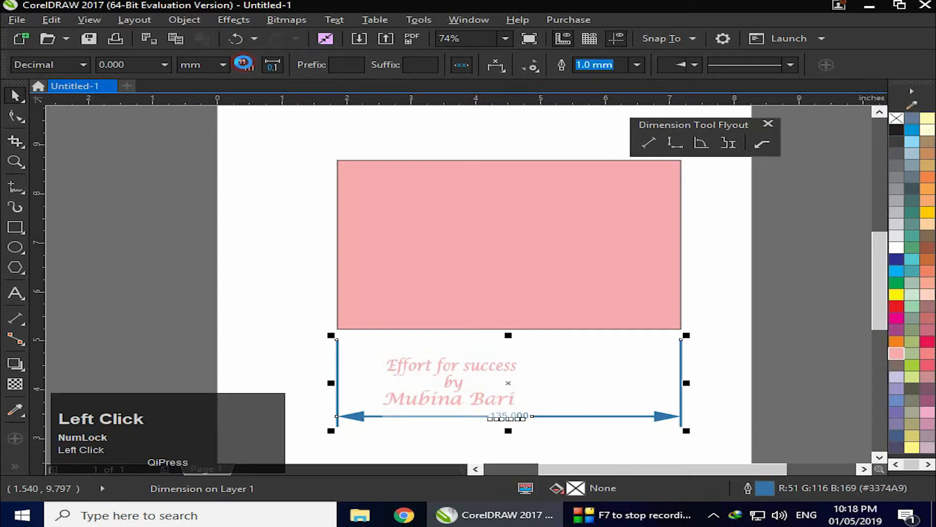
click(568, 430)
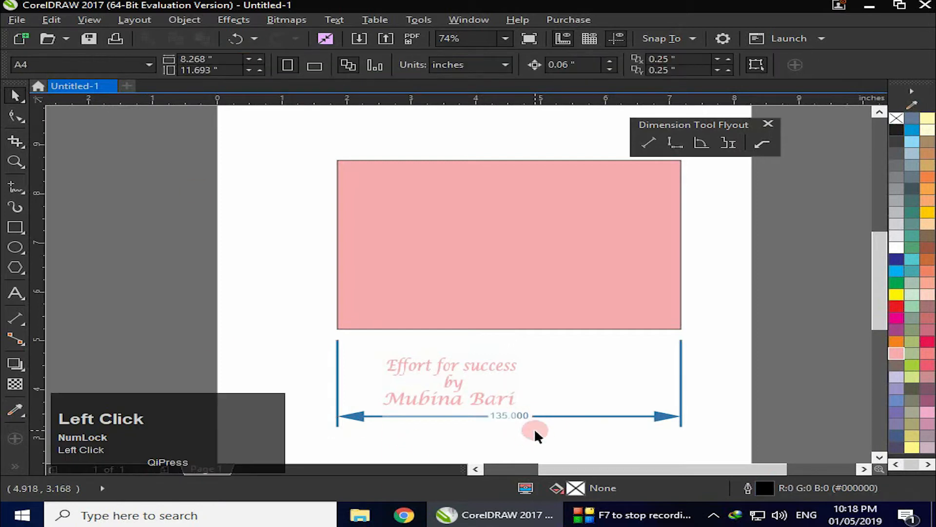
Step: Set the width dimension's units to in and show the units in its text again
click(560, 416)
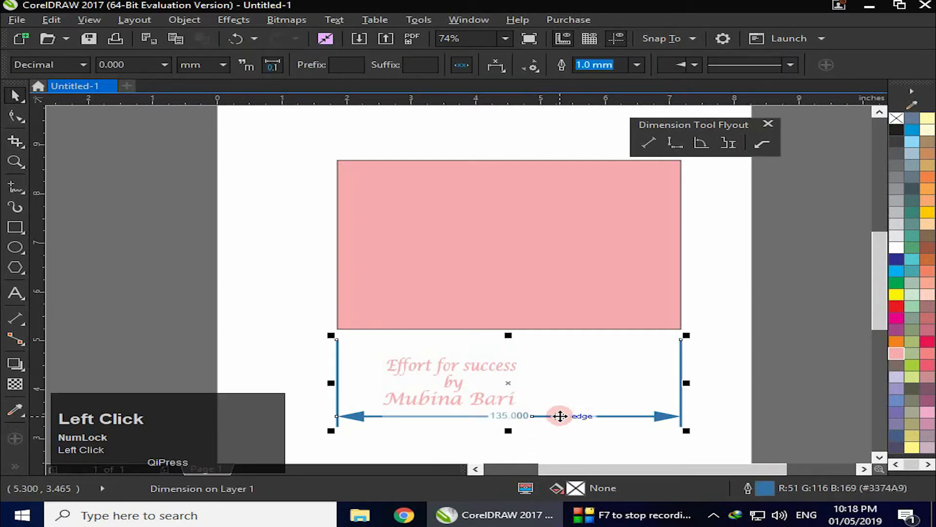
click(214, 66)
click(195, 92)
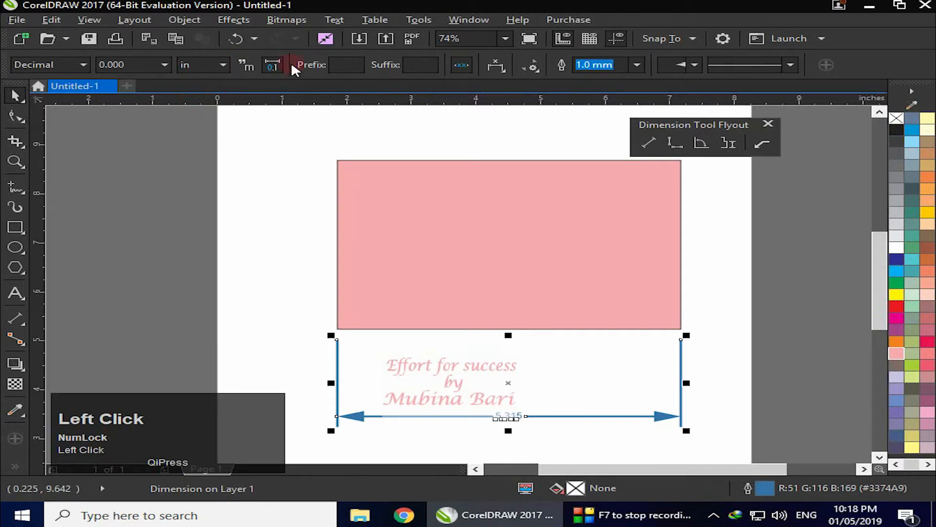
click(250, 66)
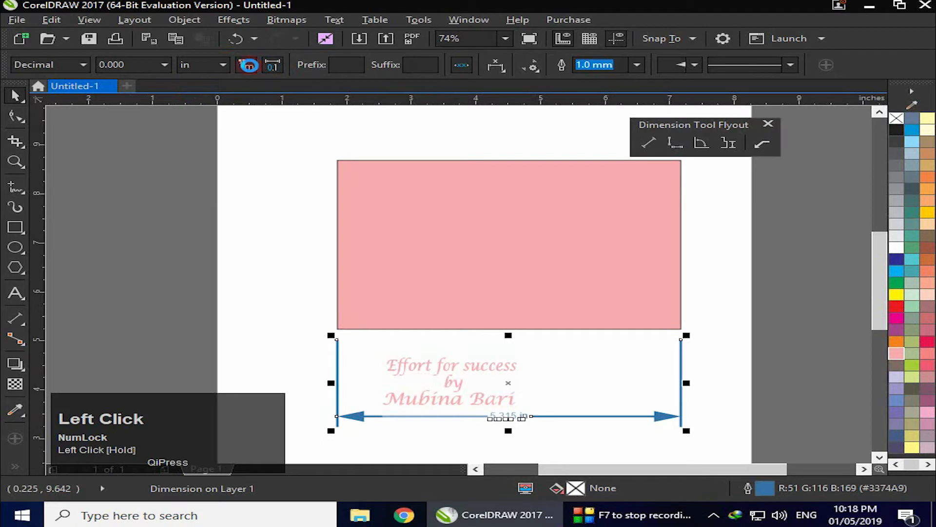
click(488, 446)
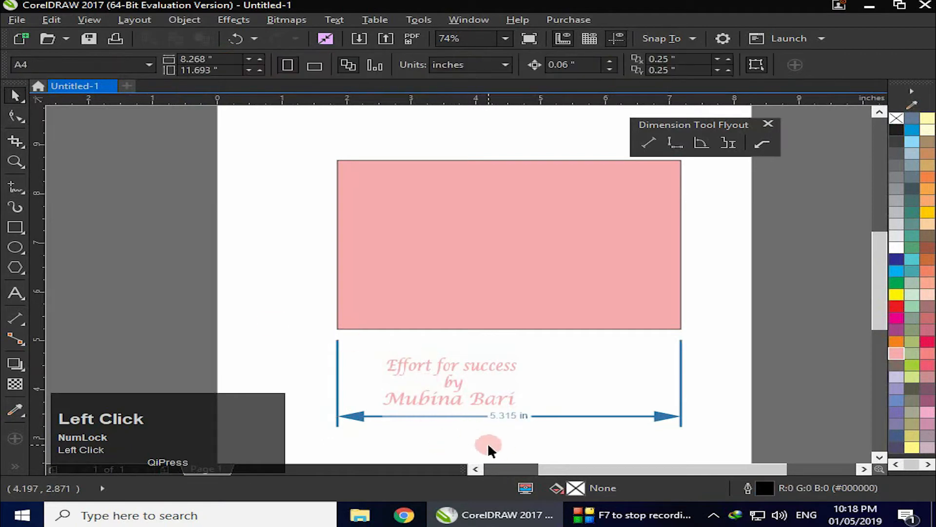
Step: Set the width dimension's units to ft
click(516, 420)
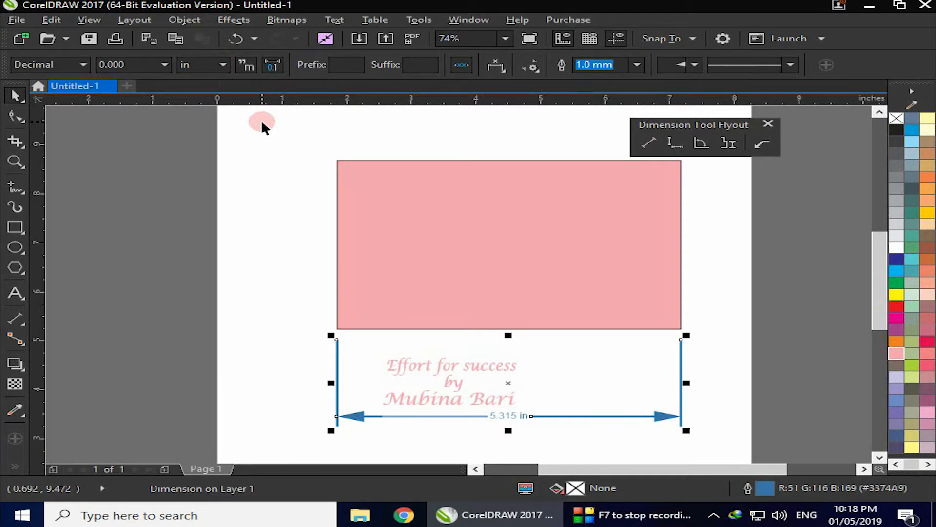
click(253, 66)
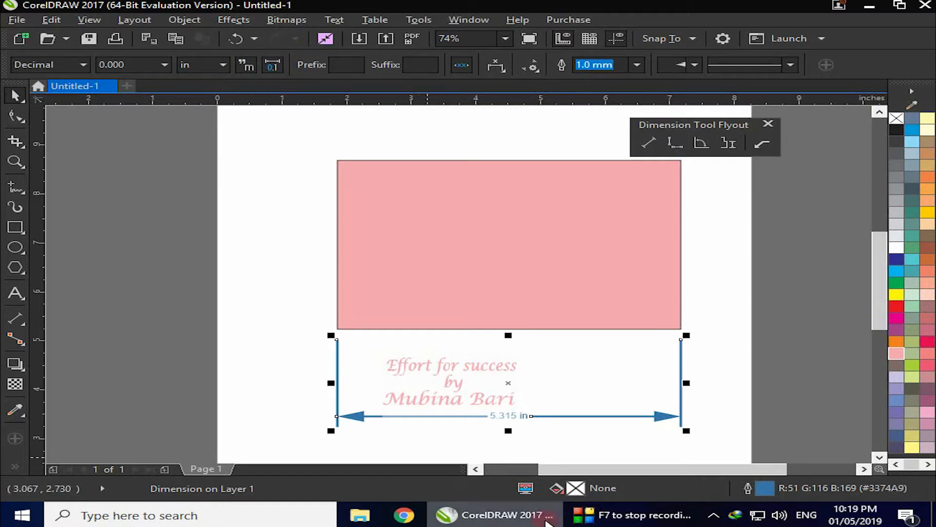
click(488, 422)
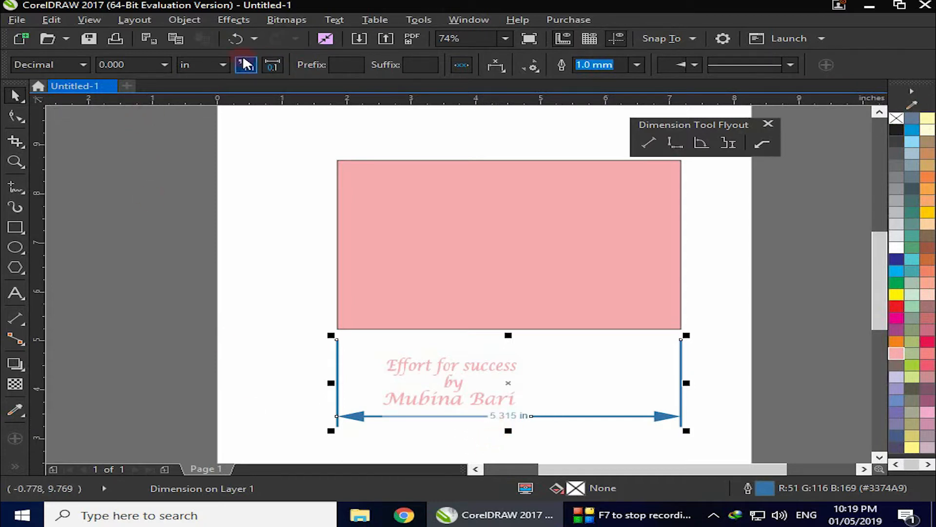
click(222, 65)
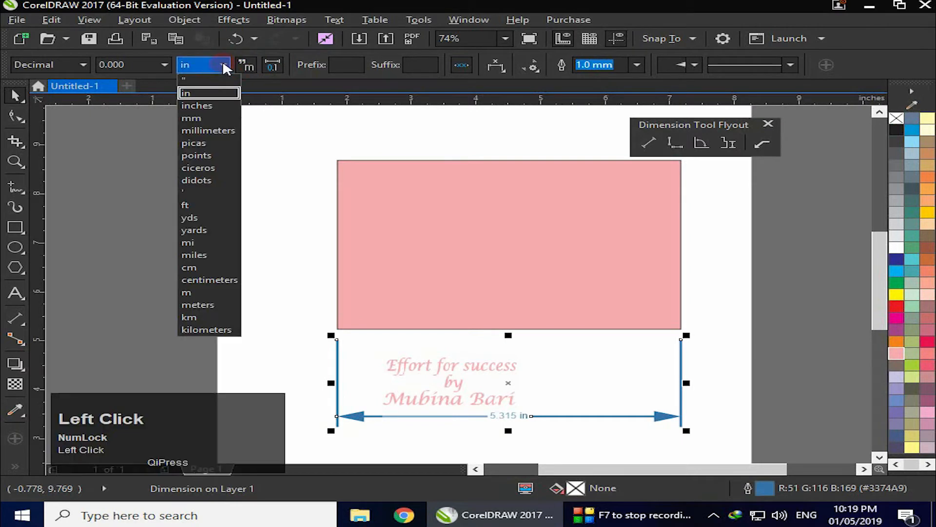
click(207, 204)
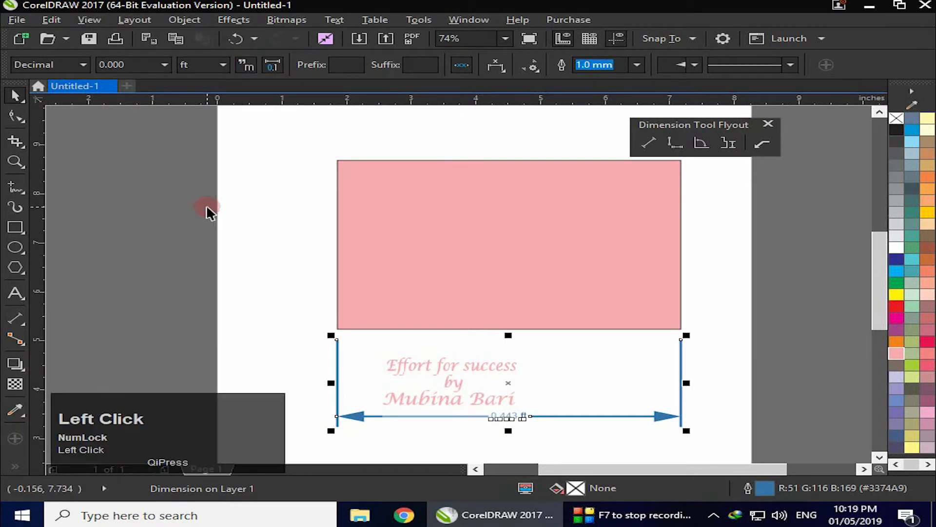
click(467, 440)
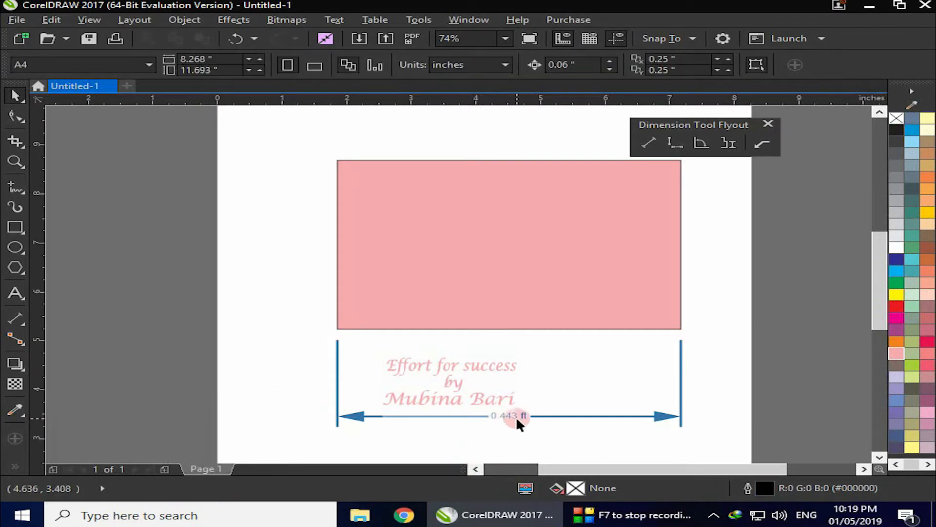
Step: Hide the leading zero in the width dimension's text and show it again
click(459, 415)
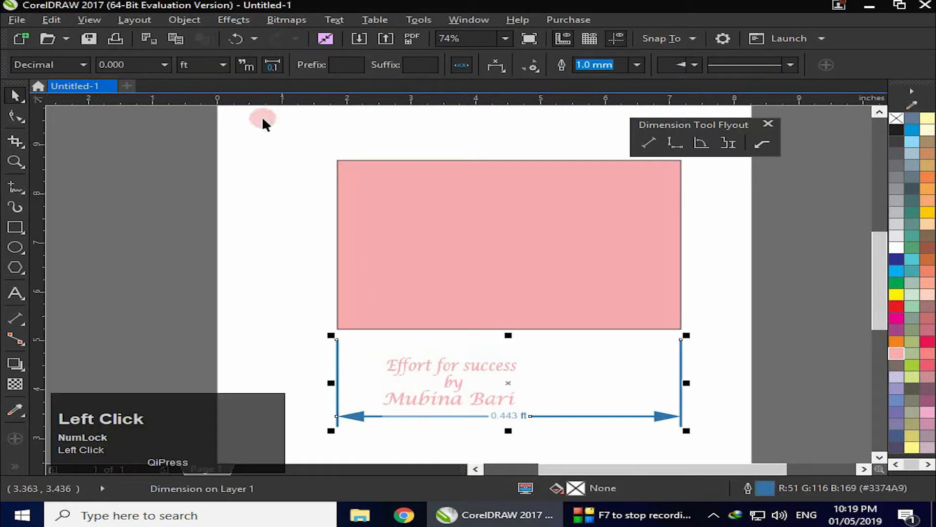
click(273, 63)
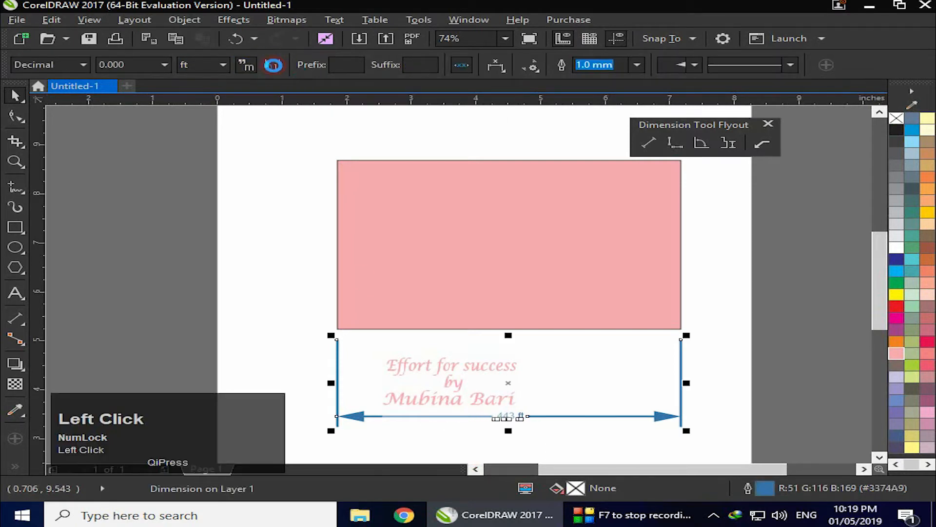
click(247, 241)
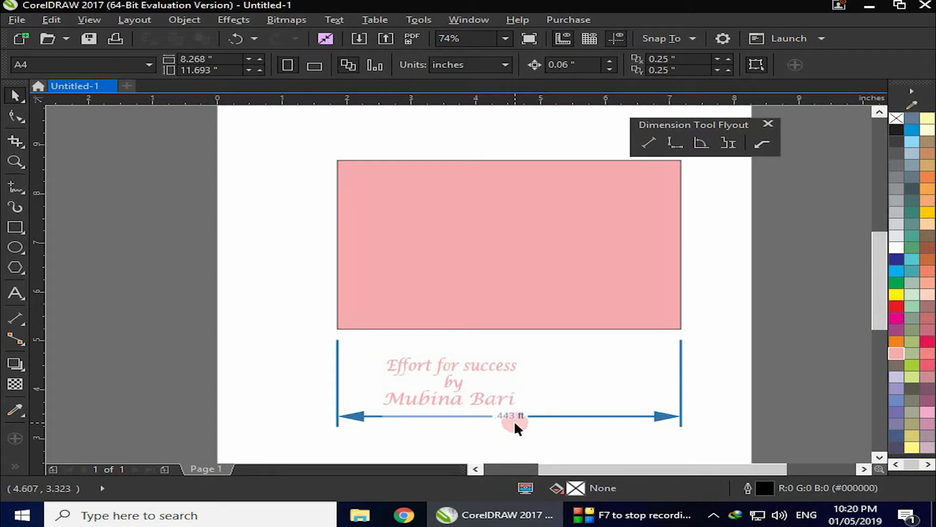
click(423, 415)
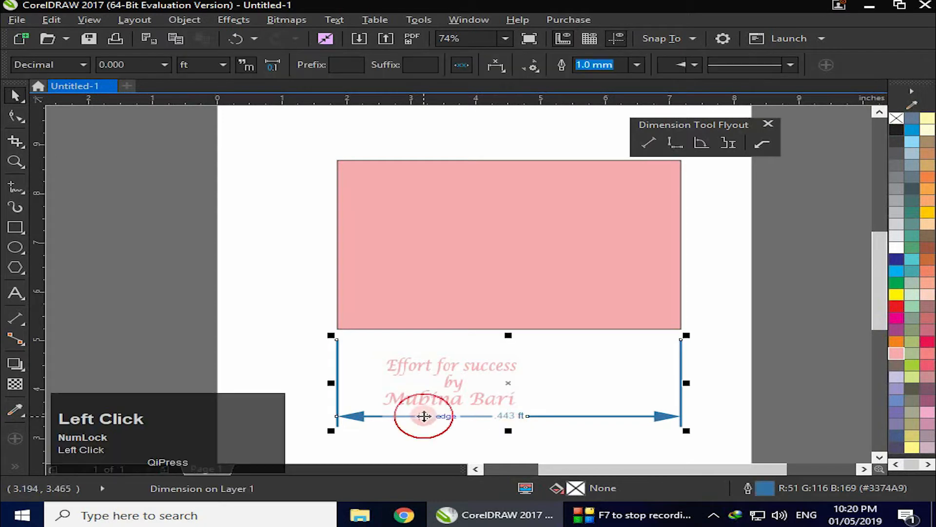
click(276, 66)
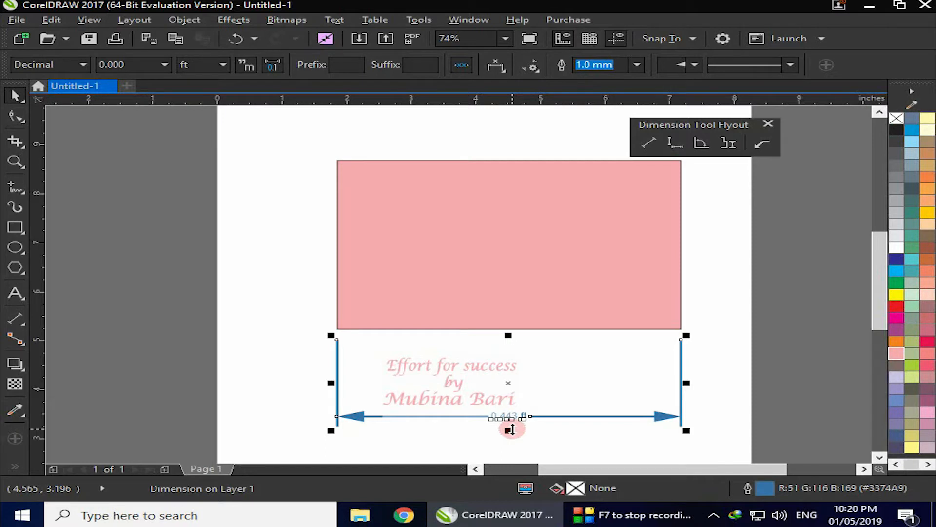
Step: Give the width dimension's text the prefix "<" and the suffix ">"
click(349, 66)
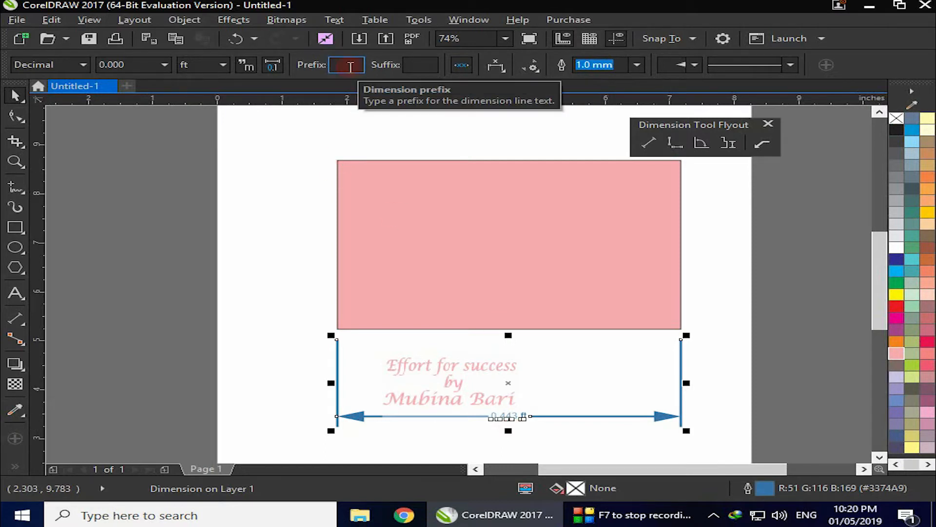
click(411, 66)
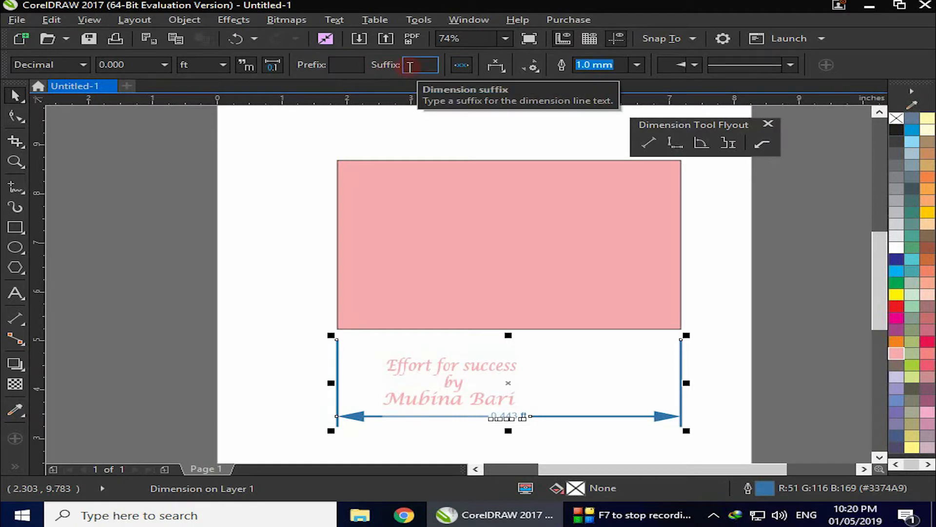
click(338, 64)
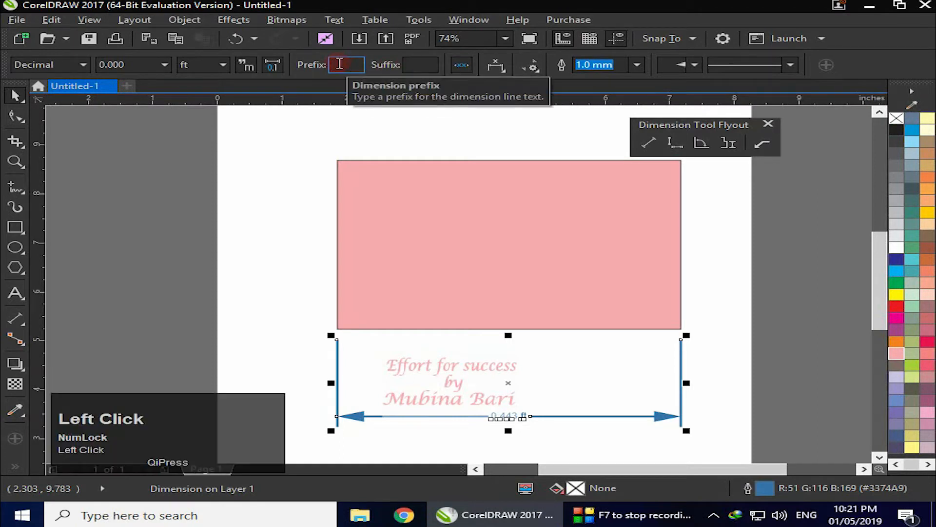
text(<)
click(416, 65)
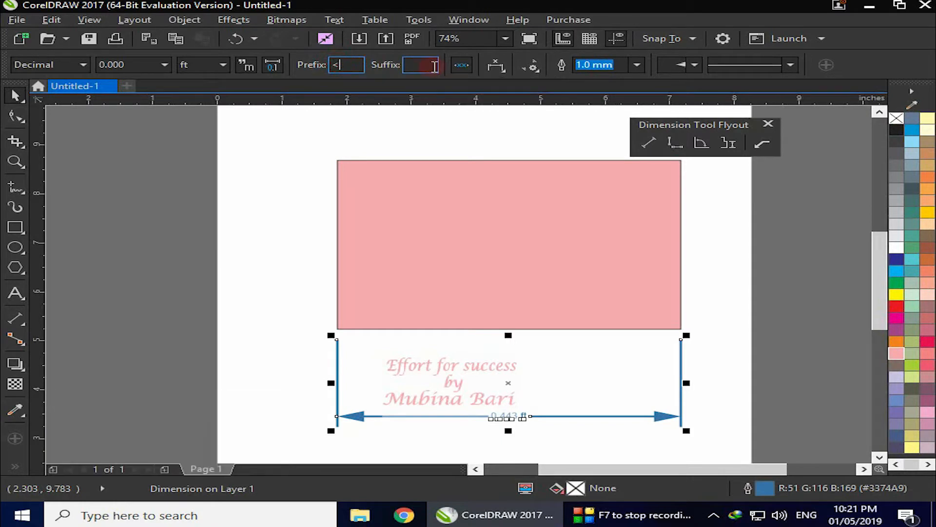
click(469, 62)
text(>)
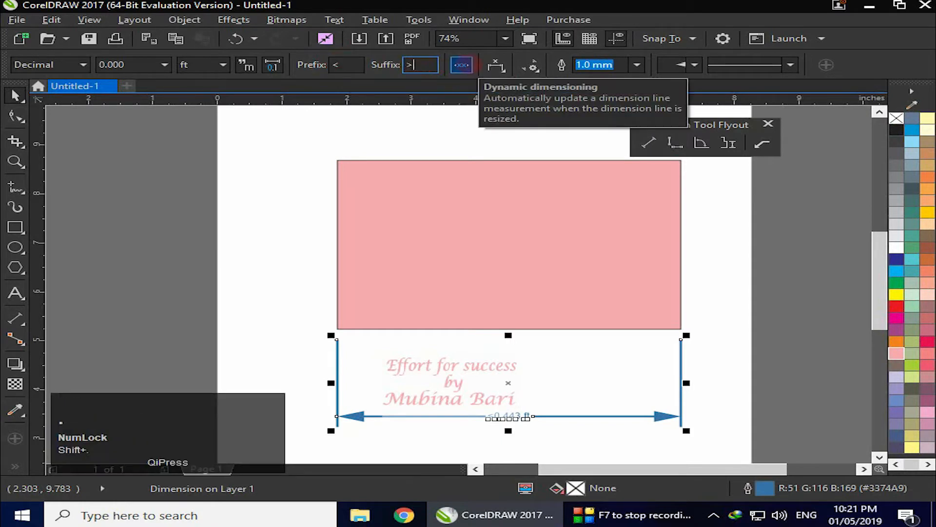
click(298, 202)
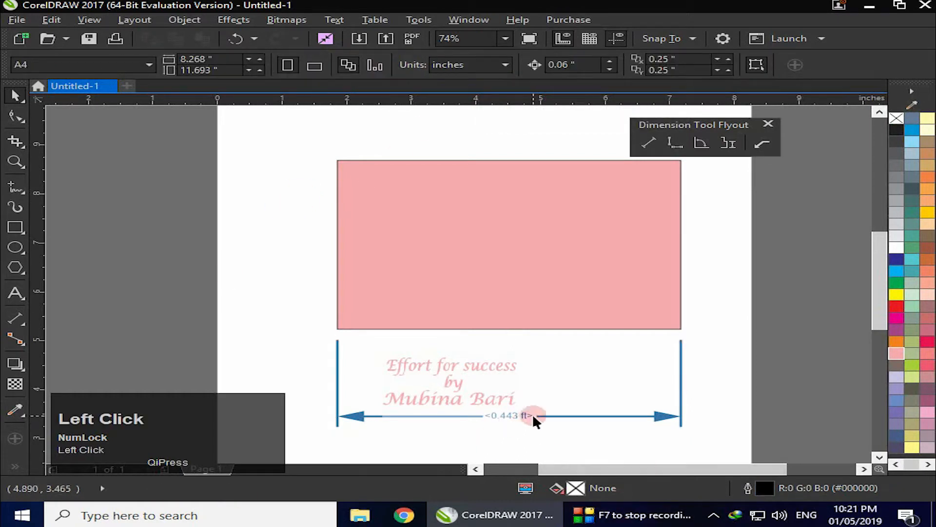
Step: Replace the width dimension's prefix with "{" and its suffix with "}"
click(485, 417)
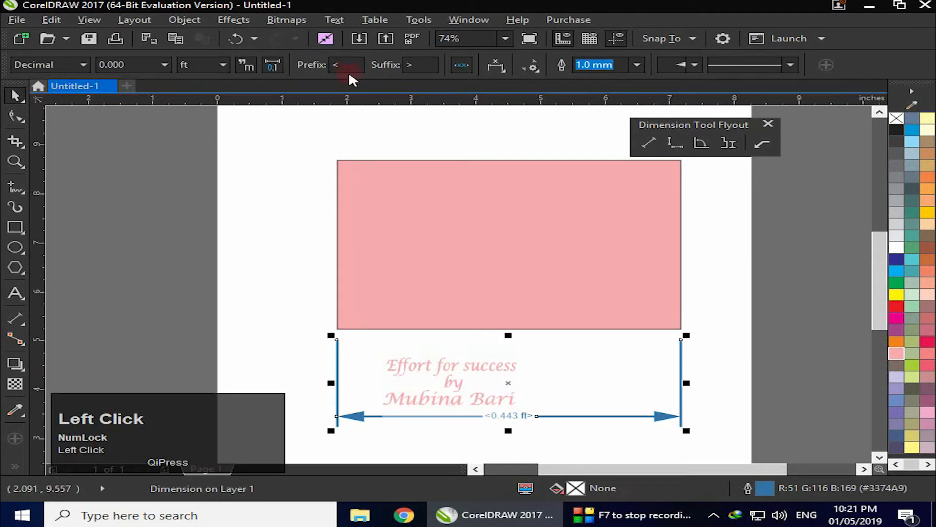
key(BackSpace)
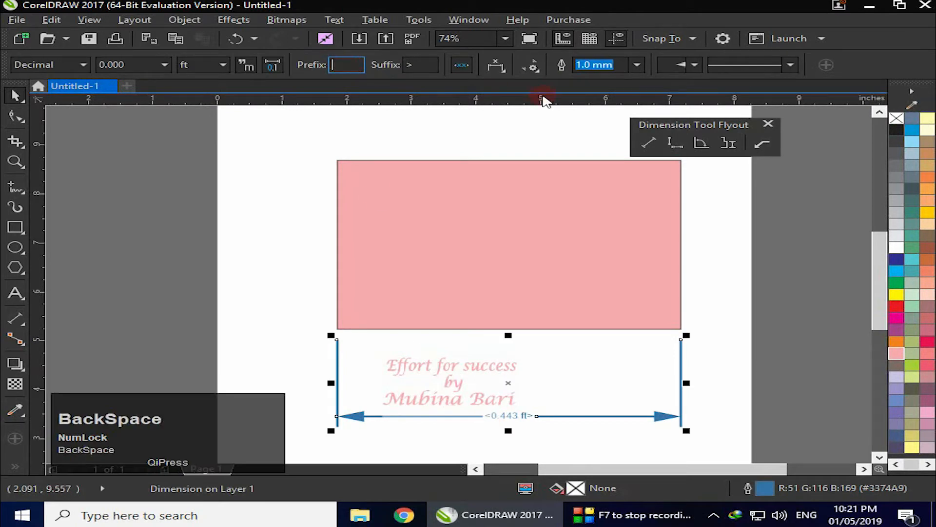
text({)
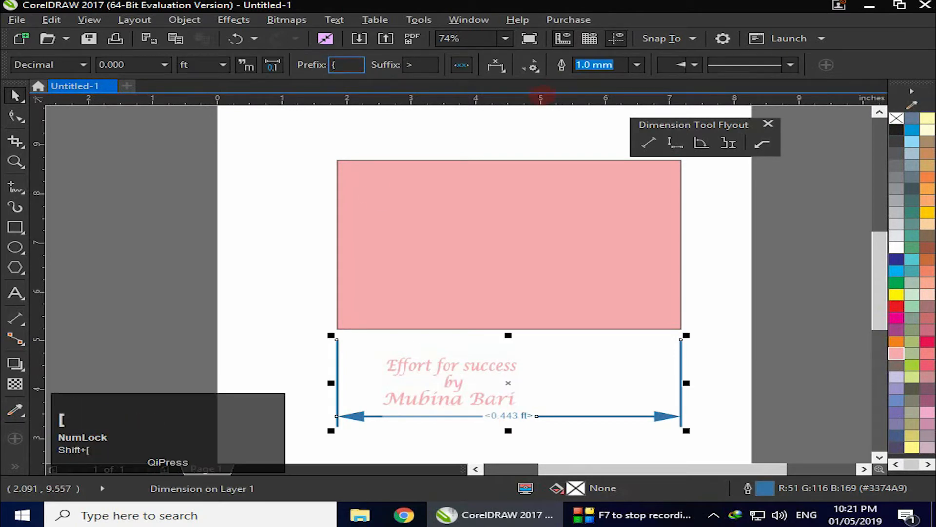
click(415, 64)
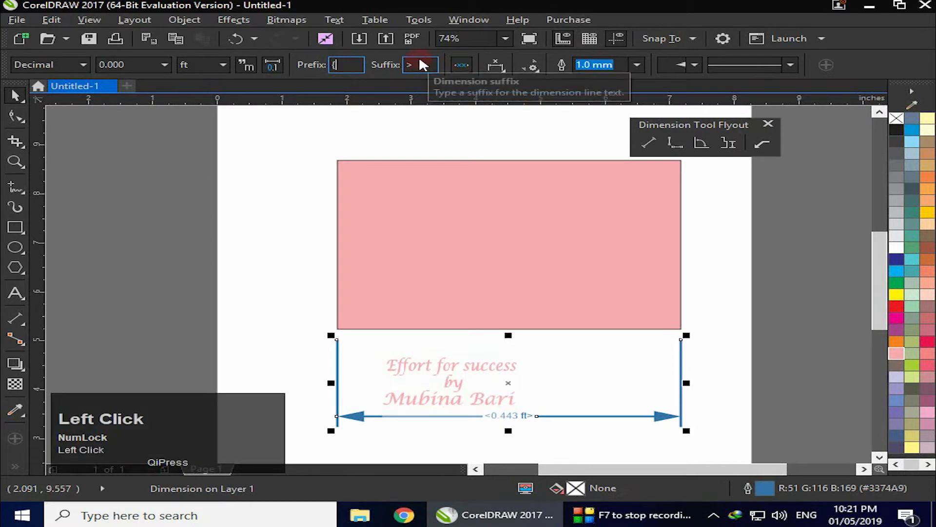
key(BackSpace)
text(})
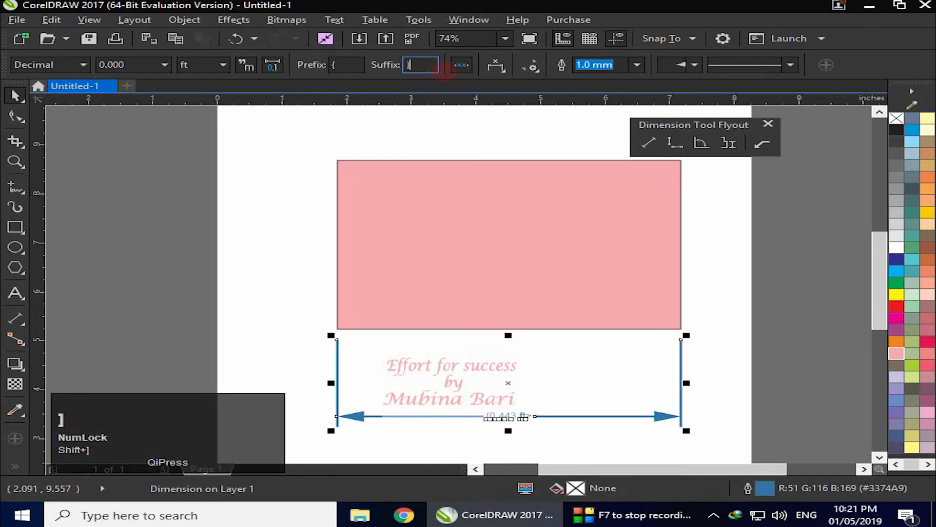
click(303, 188)
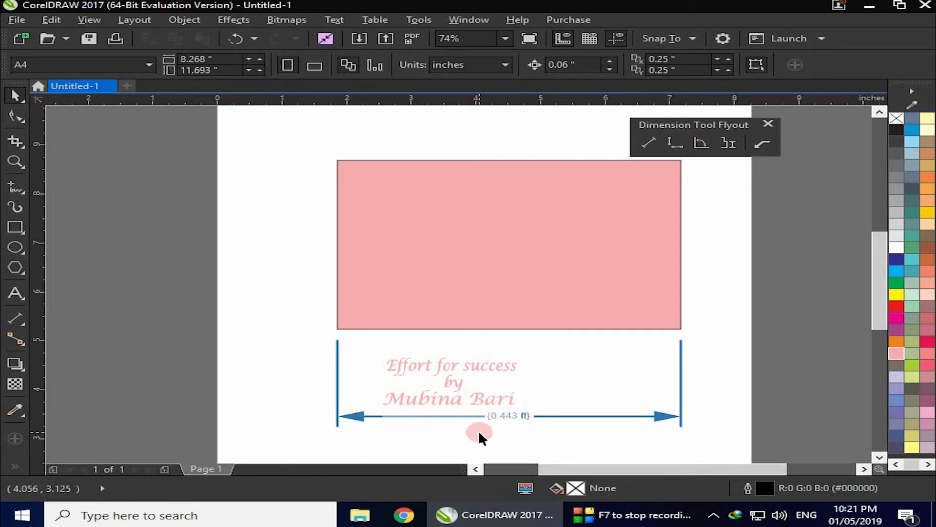
Step: Remove the suffix and the prefix from the width dimension's text
click(447, 414)
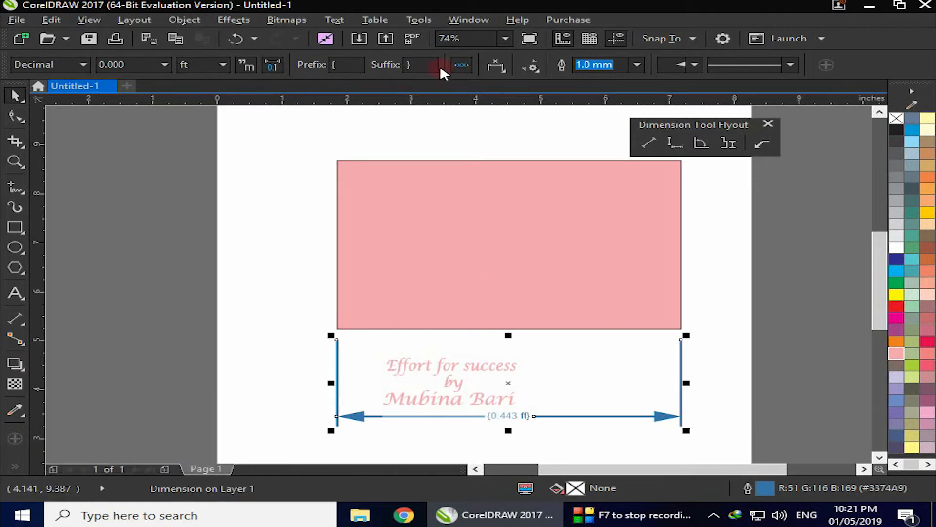
click(413, 64)
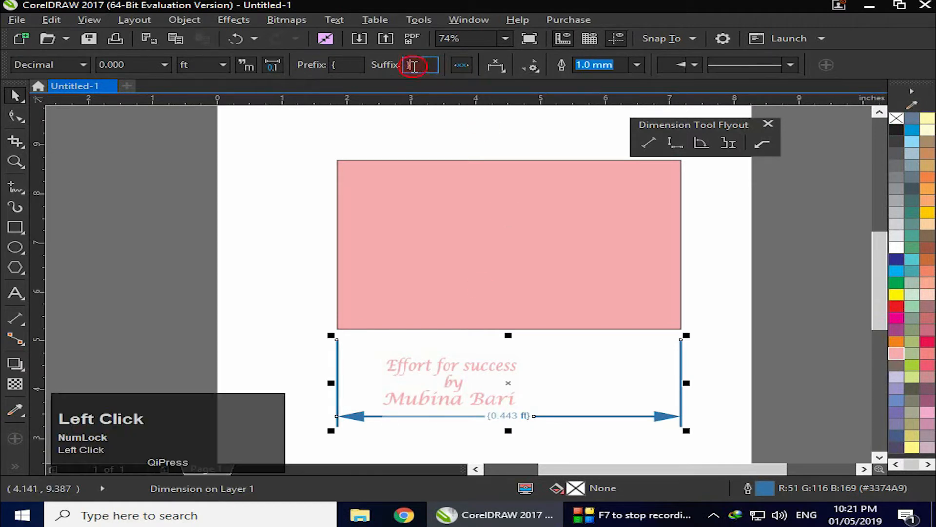
key(BackSpace)
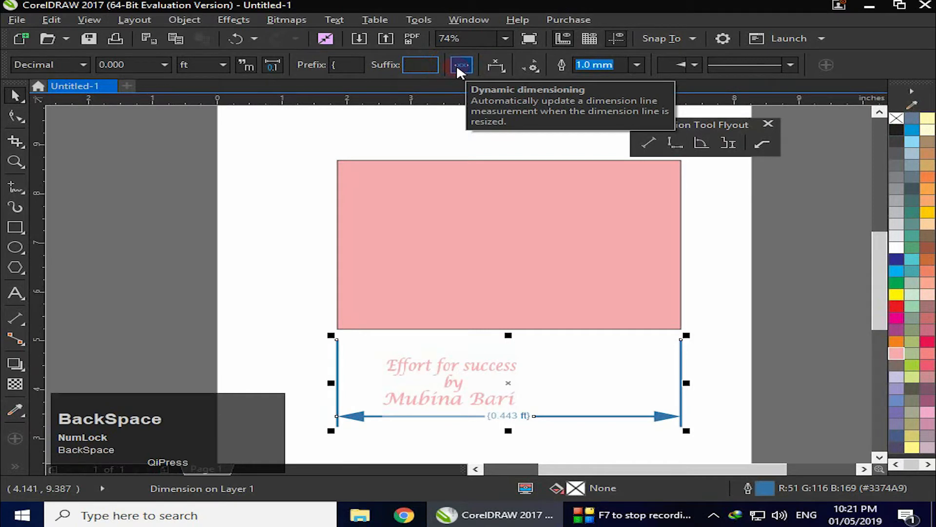
click(341, 66)
key(BackSpace)
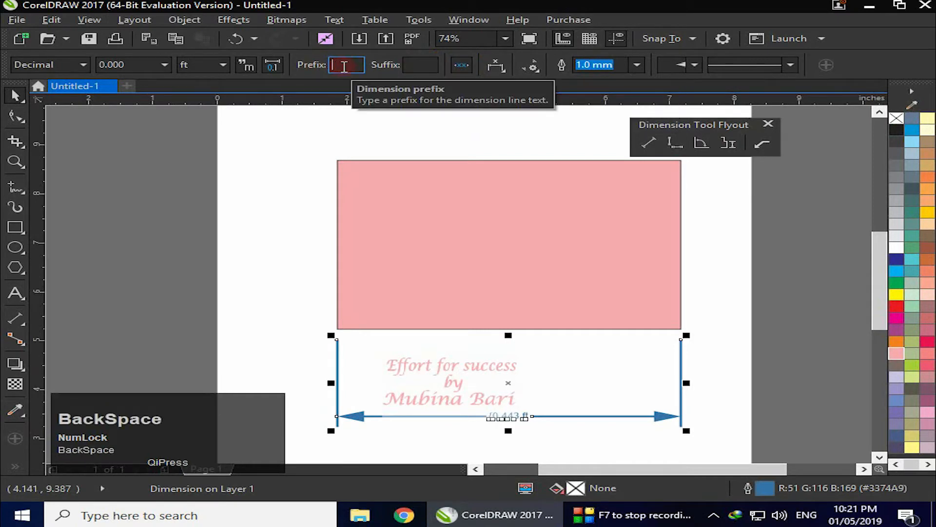
click(267, 209)
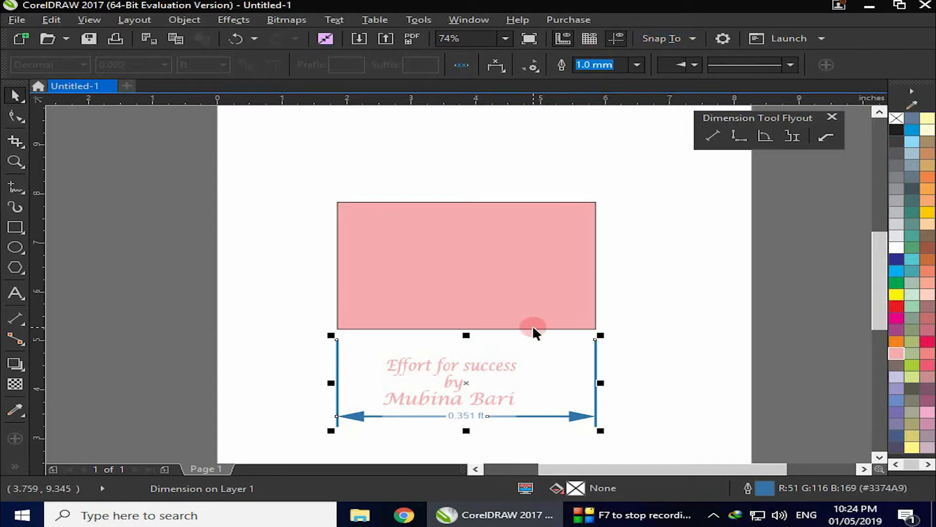
Step: Scale the rectangle down proportionally to about 2.47 by 1.60 inches with dynamic dimensioning off, and undo the resize
click(456, 428)
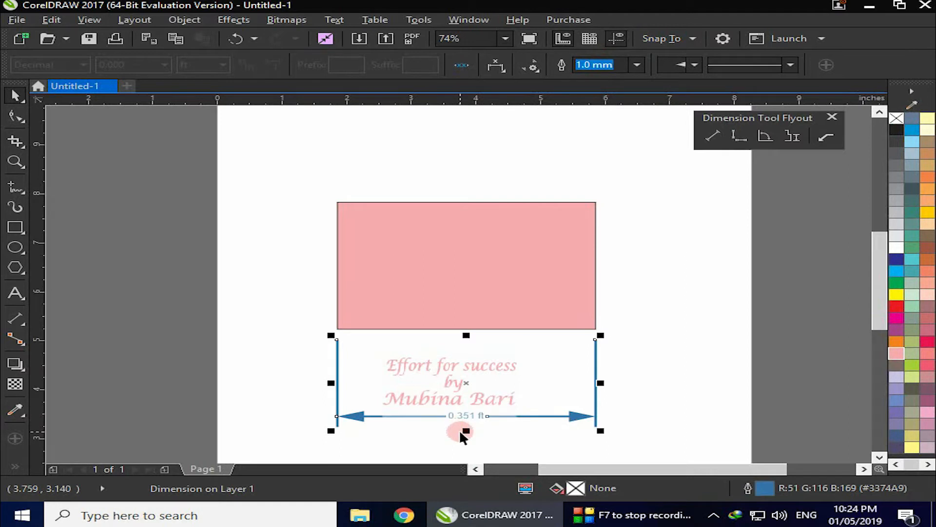
click(511, 241)
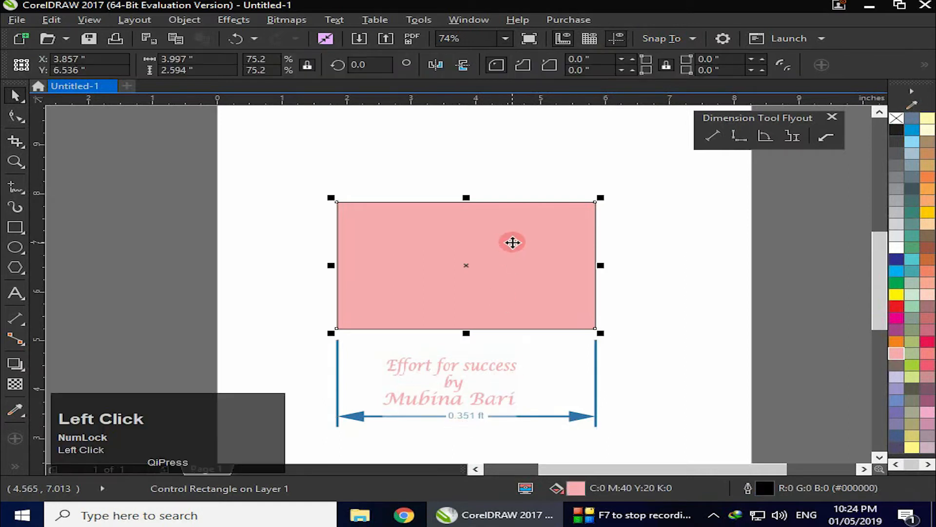
drag(599, 199, 502, 242)
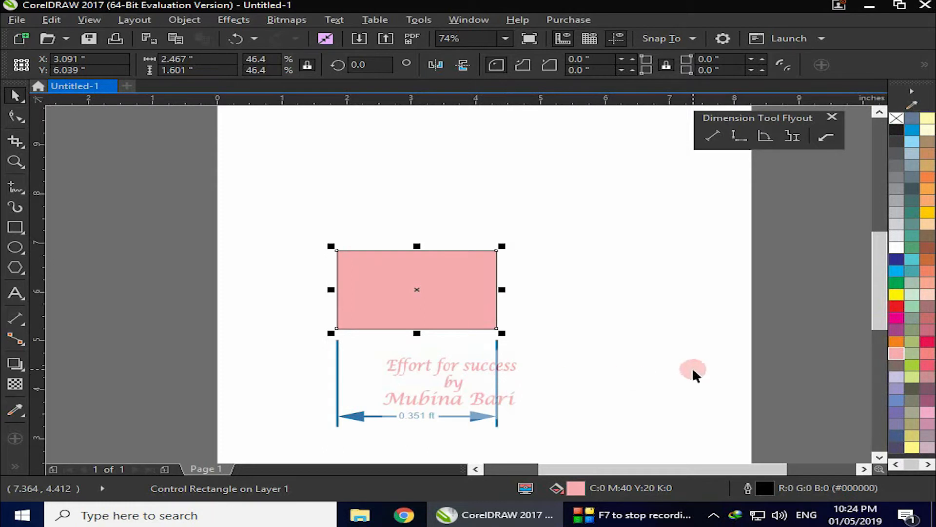
key(ctrl+z)
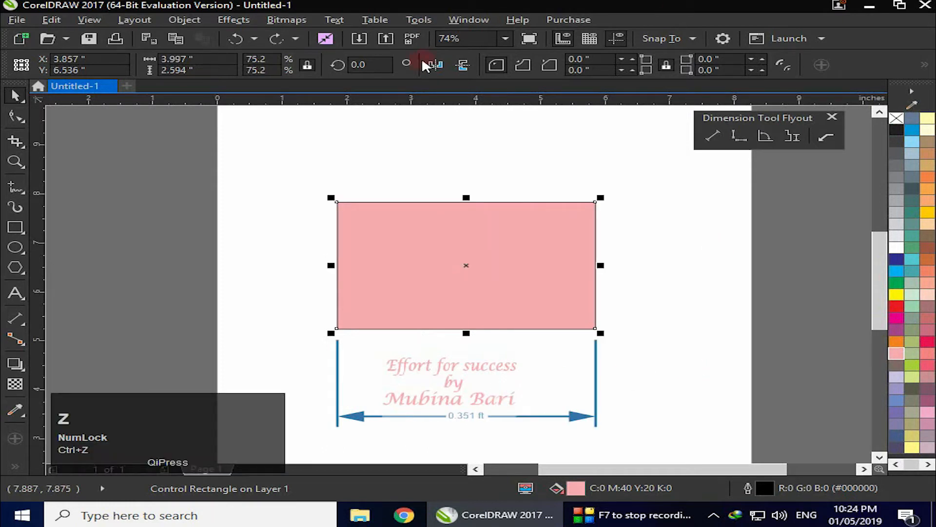
Step: Turn on dynamic dimensioning for the width dimension, and shrink and re-enlarge the rectangle proportionally to about 3.95 by 2.57 inches
click(517, 415)
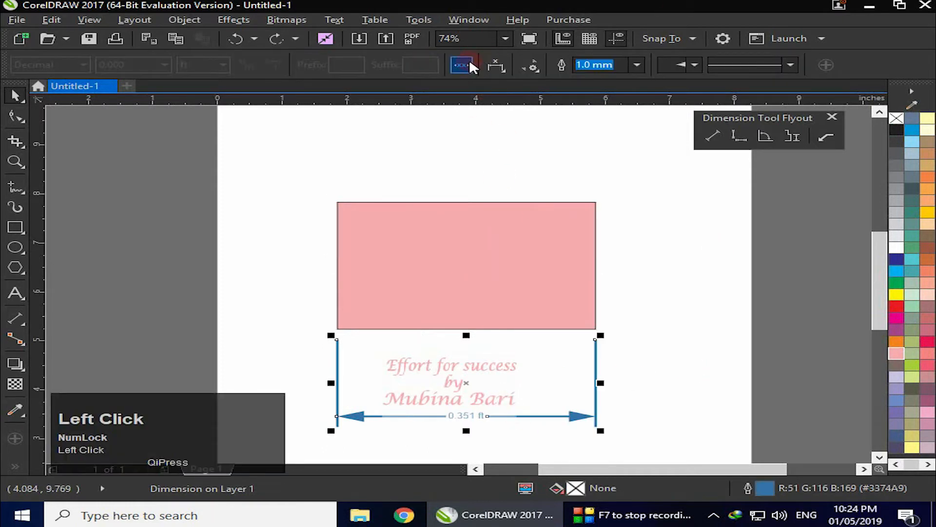
click(471, 64)
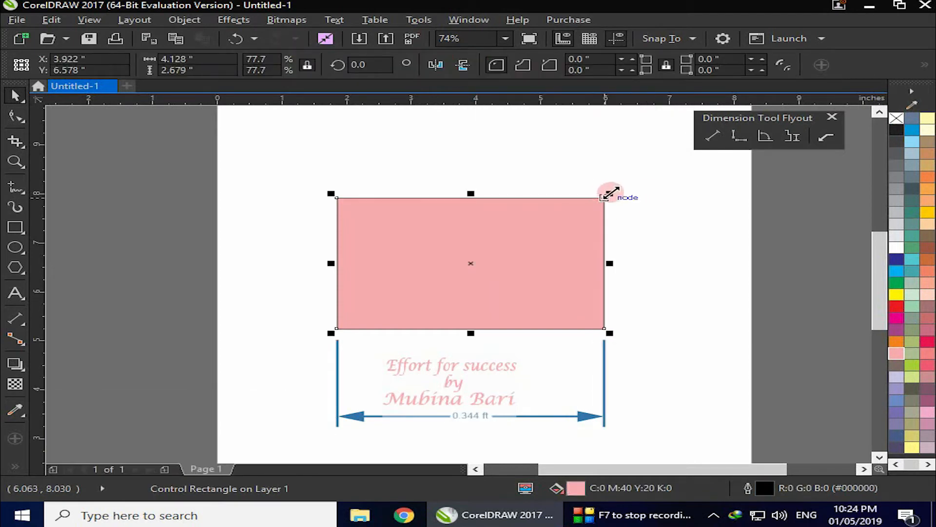
drag(612, 190, 559, 236)
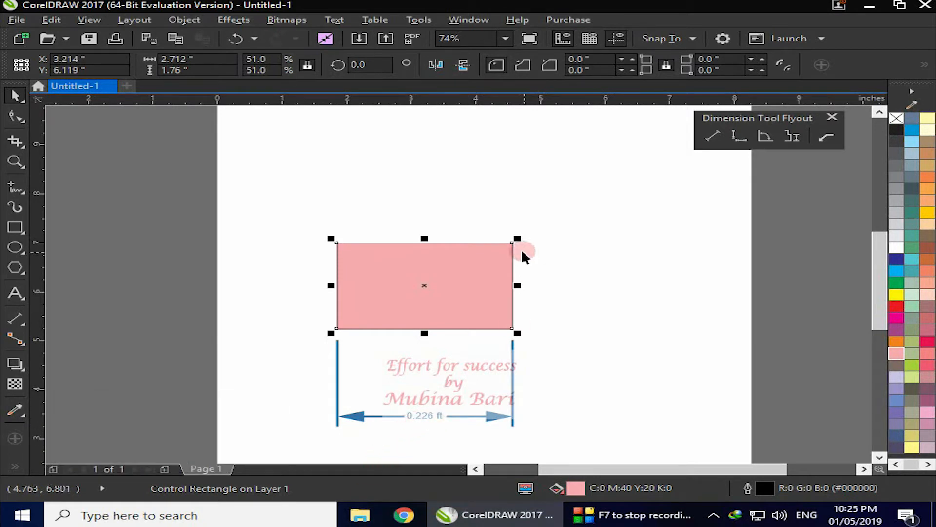
drag(515, 240, 663, 202)
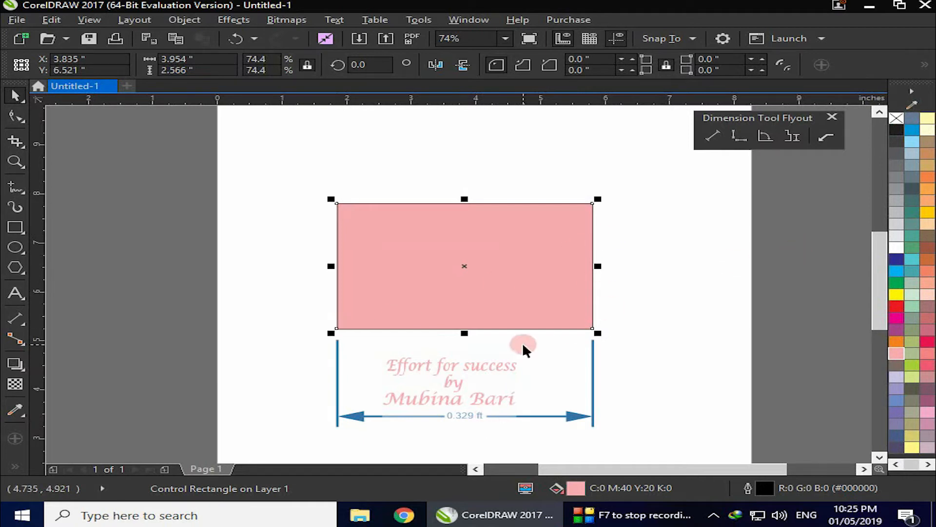
Step: Enable the extension lines' distance from object on the width dimension and set it to 0.5 inches
click(362, 416)
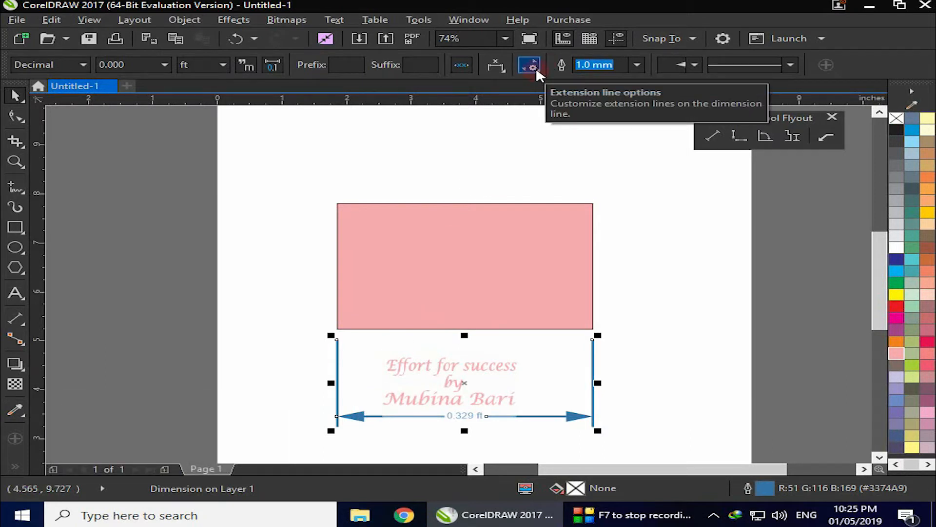
click(538, 71)
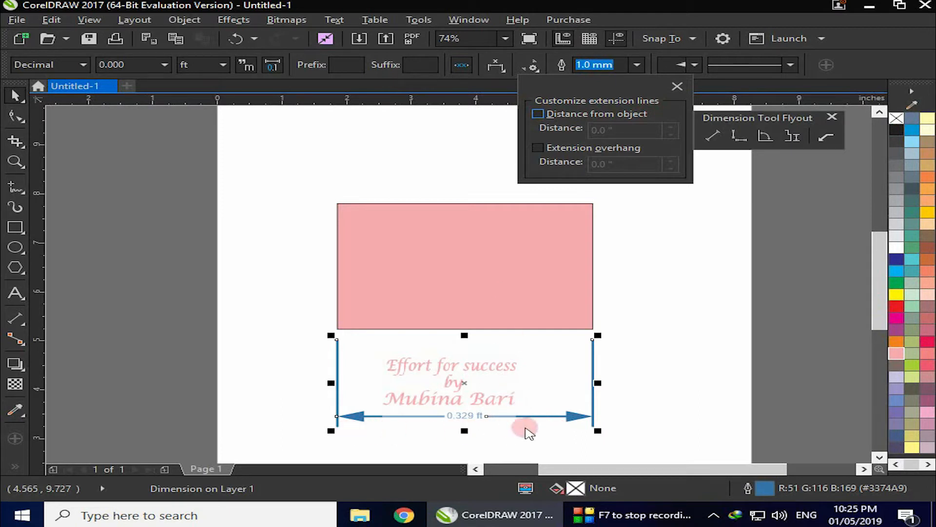
click(538, 114)
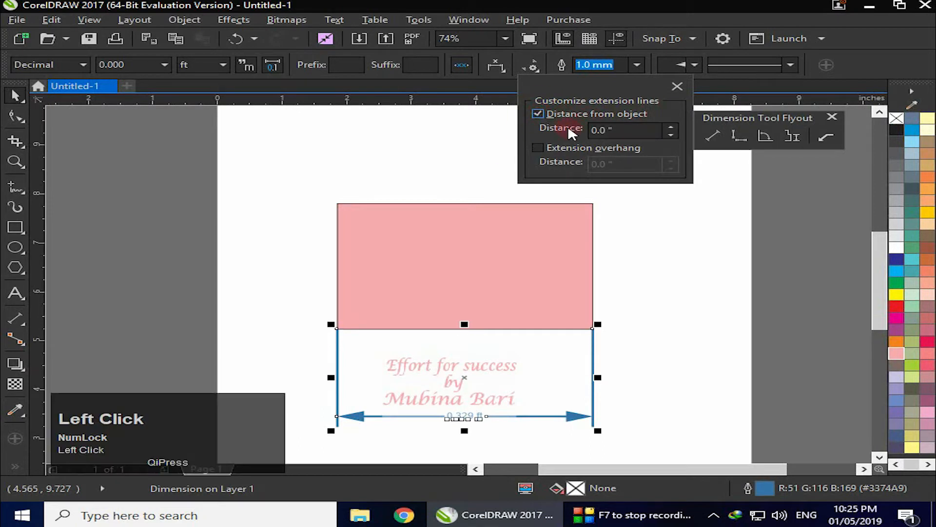
click(671, 128)
click(671, 127)
click(671, 128)
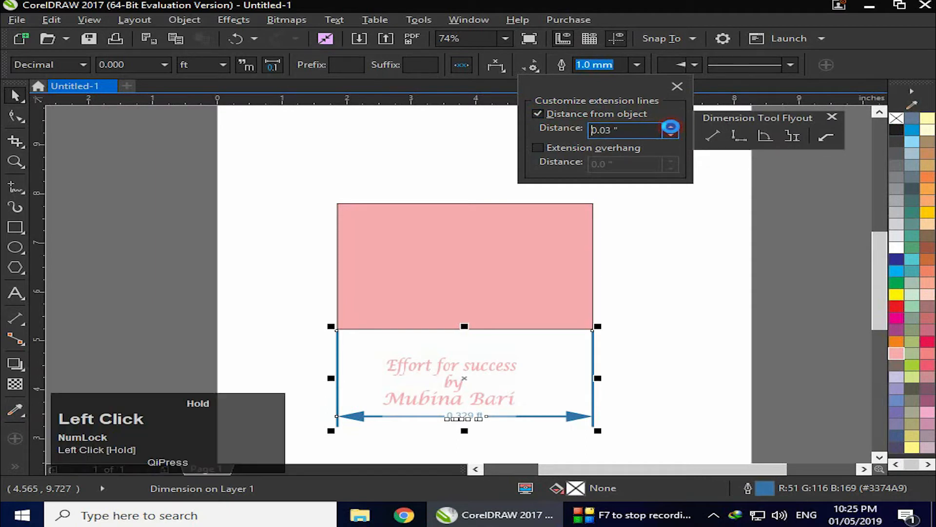
click(671, 128)
click(671, 128)
click(671, 128)
click(605, 368)
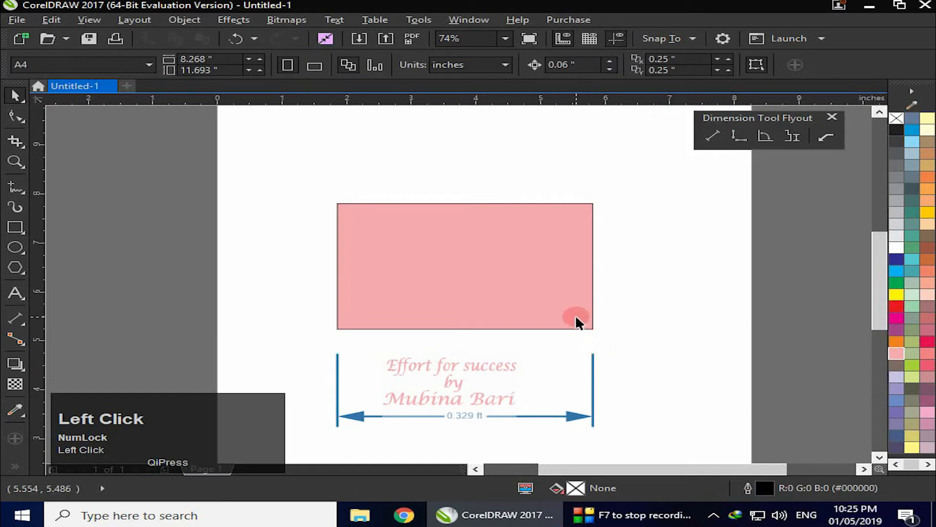
Step: Set the extension lines' distance from object to 0.0 inches on the width dimension
click(593, 384)
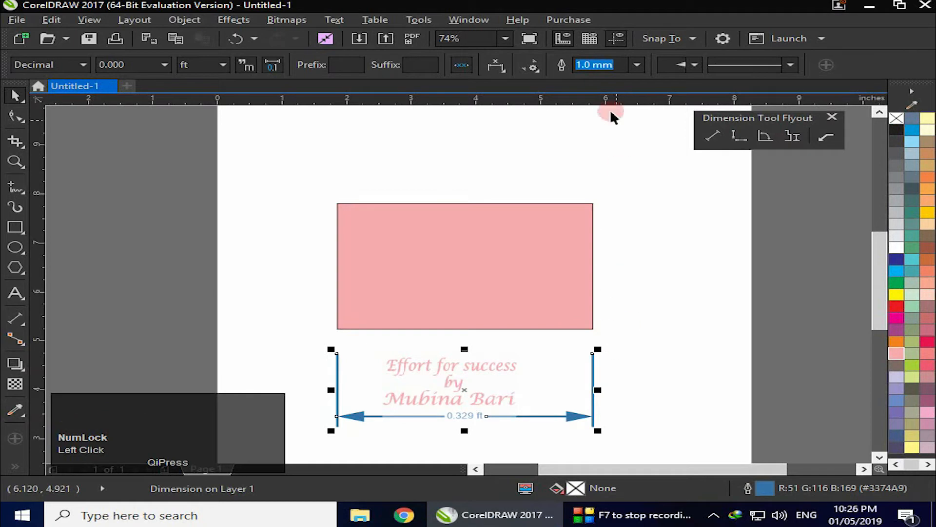
click(535, 72)
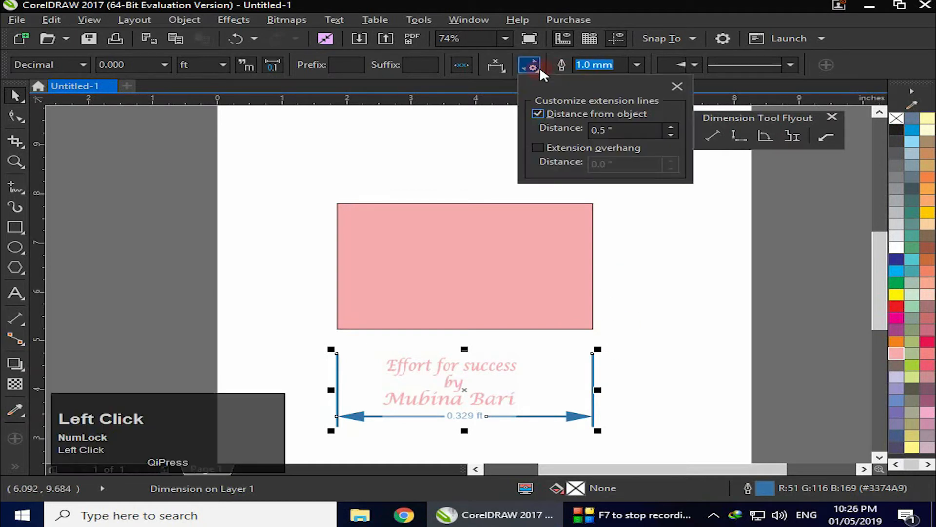
click(672, 134)
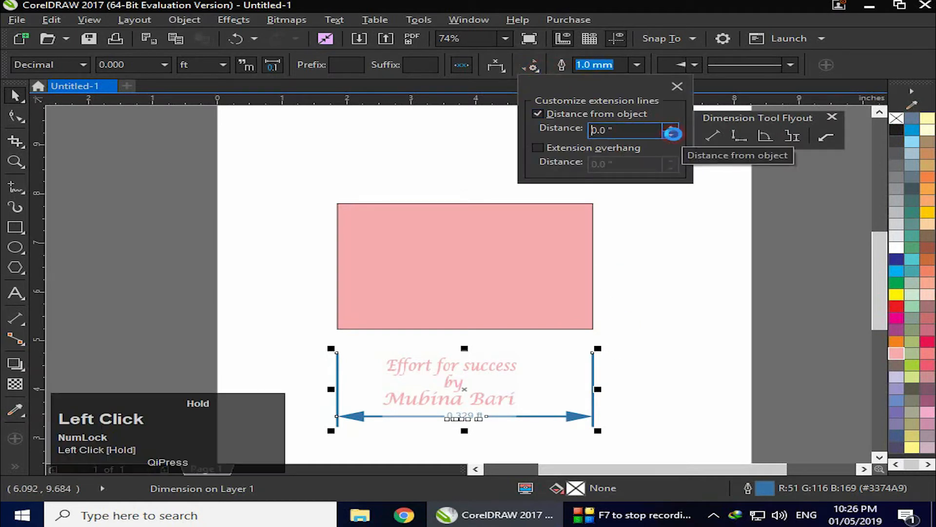
click(639, 355)
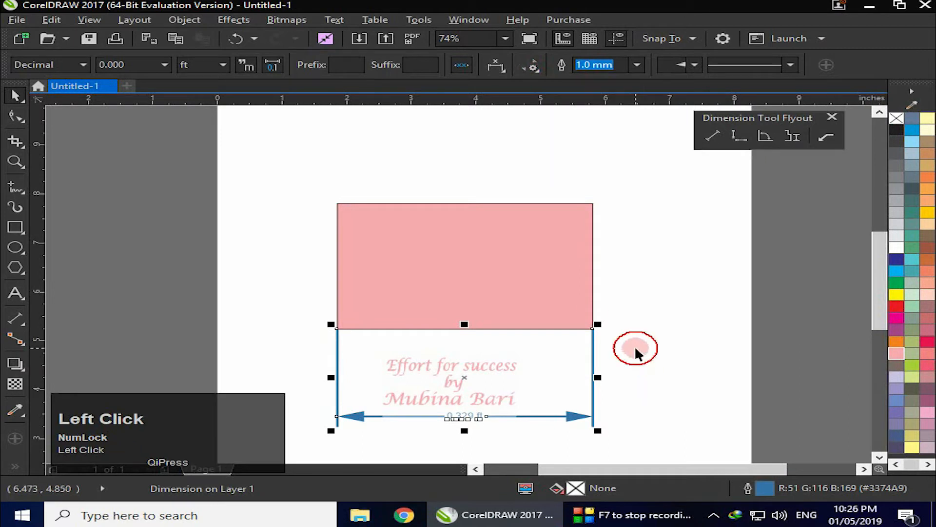
click(594, 333)
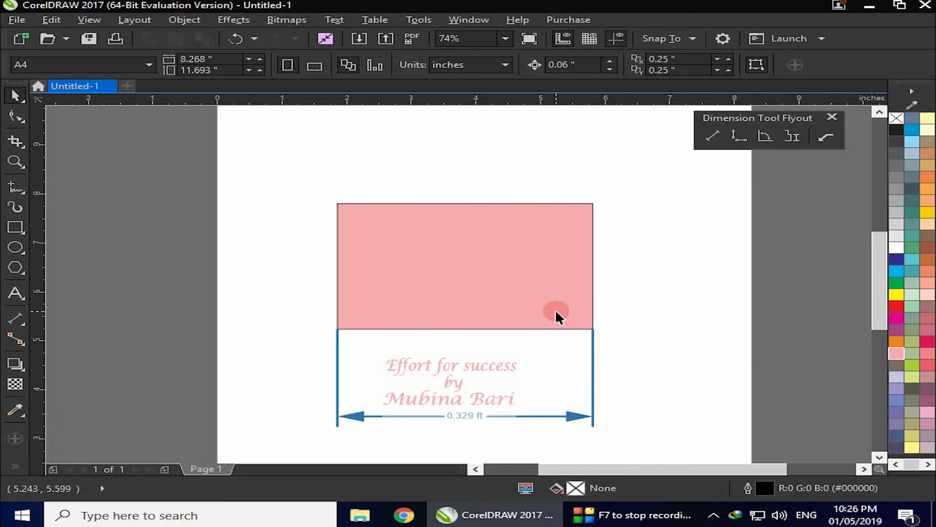
Step: Enable the extension overhang on the width dimension and set its distance to 0.55 inches
click(571, 419)
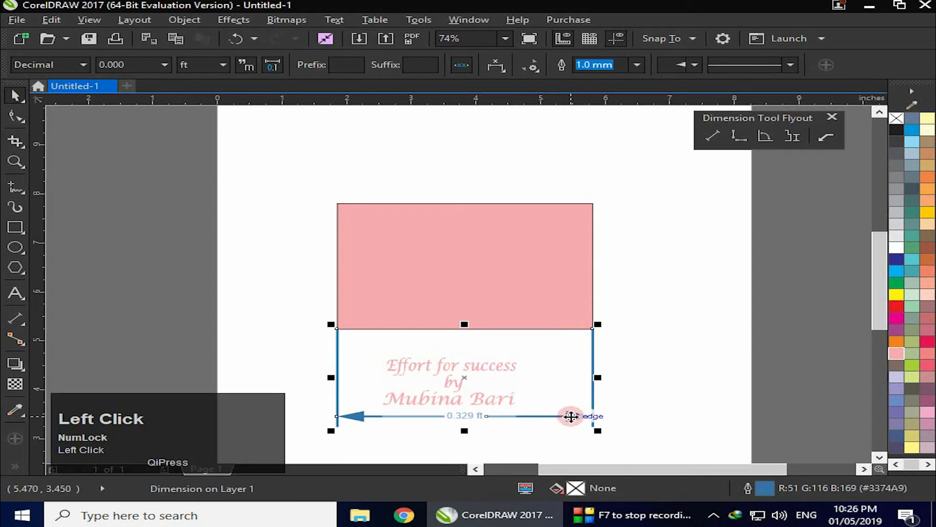
click(534, 67)
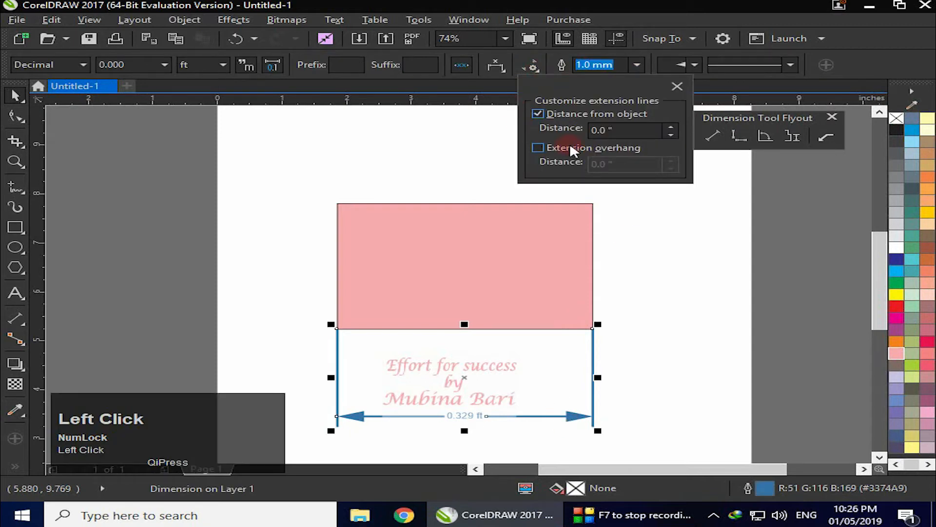
click(541, 149)
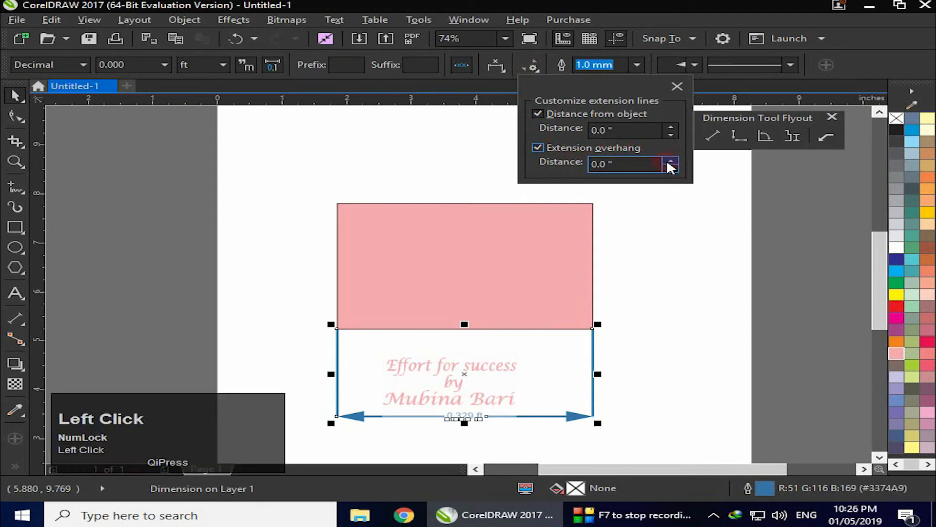
click(671, 163)
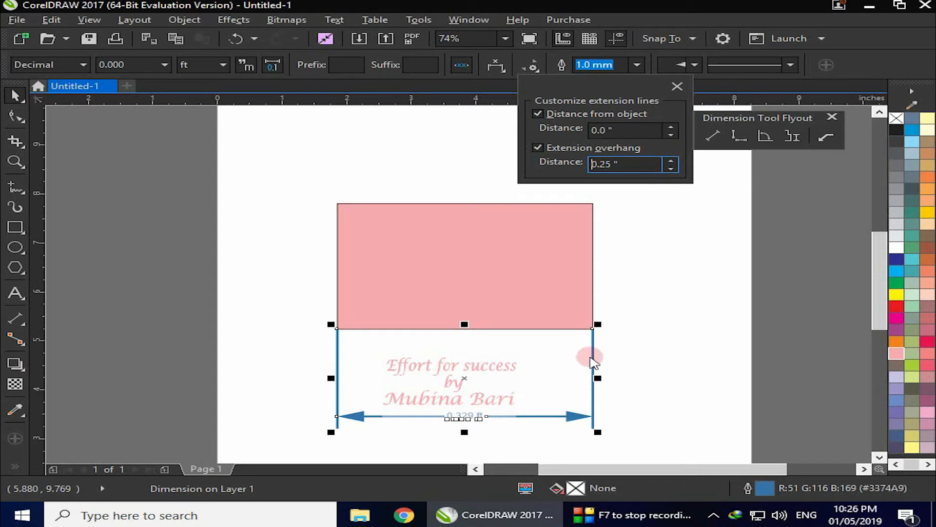
click(670, 161)
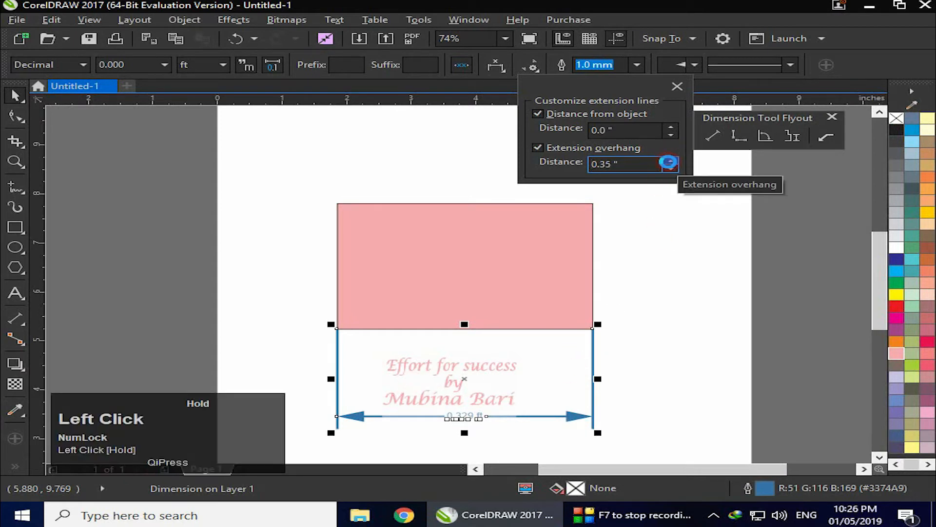
click(669, 161)
click(669, 161)
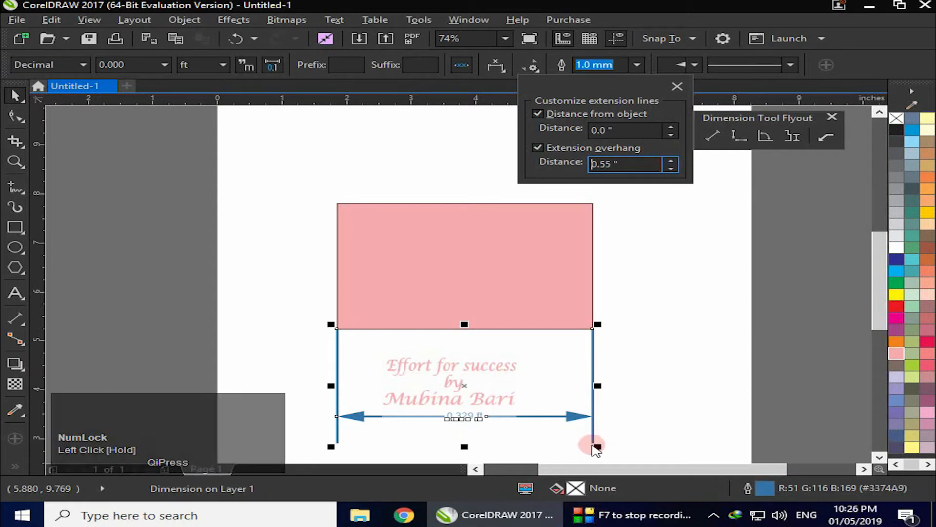
Step: Set the width dimension's extension overhang to 0.0 inches and close the extension line options
click(671, 168)
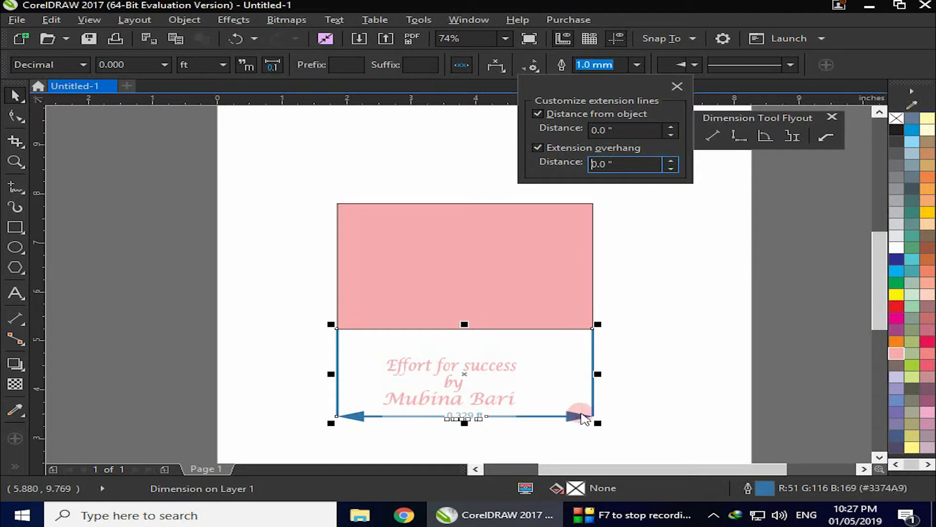
click(678, 87)
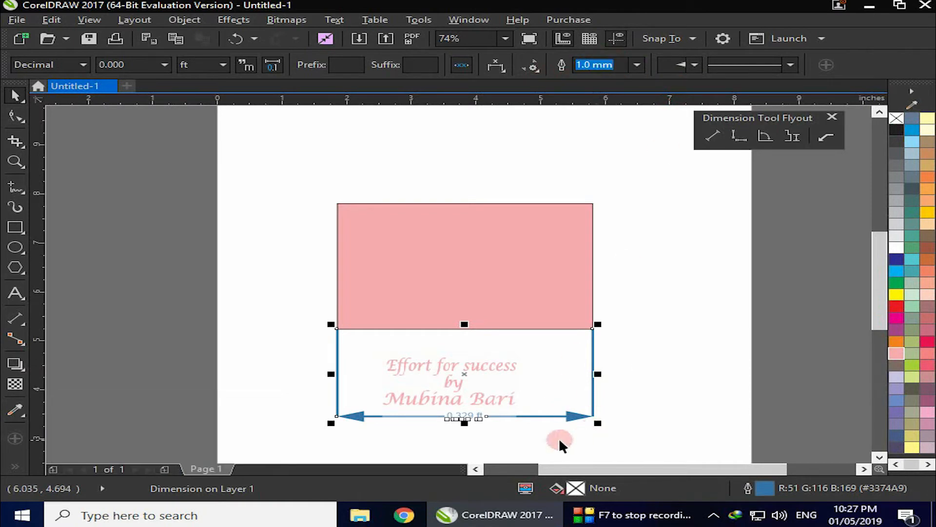
click(639, 64)
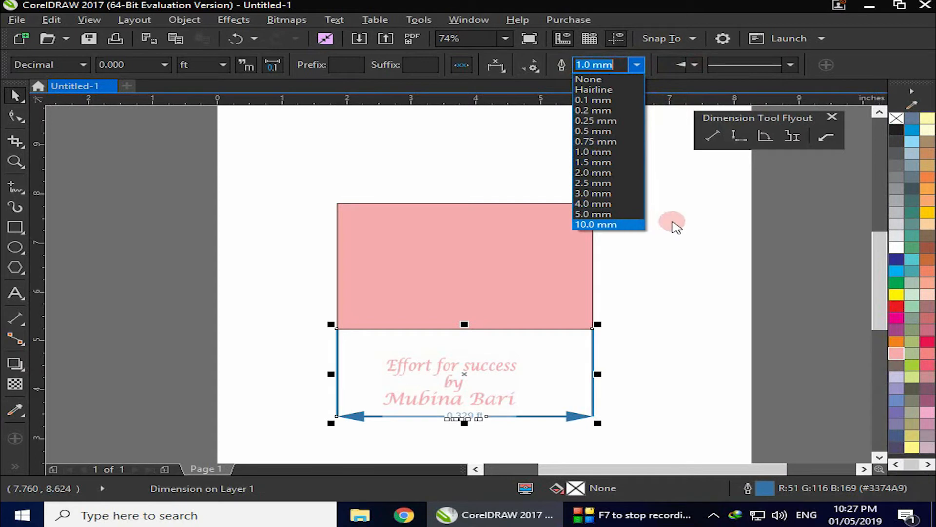
click(683, 209)
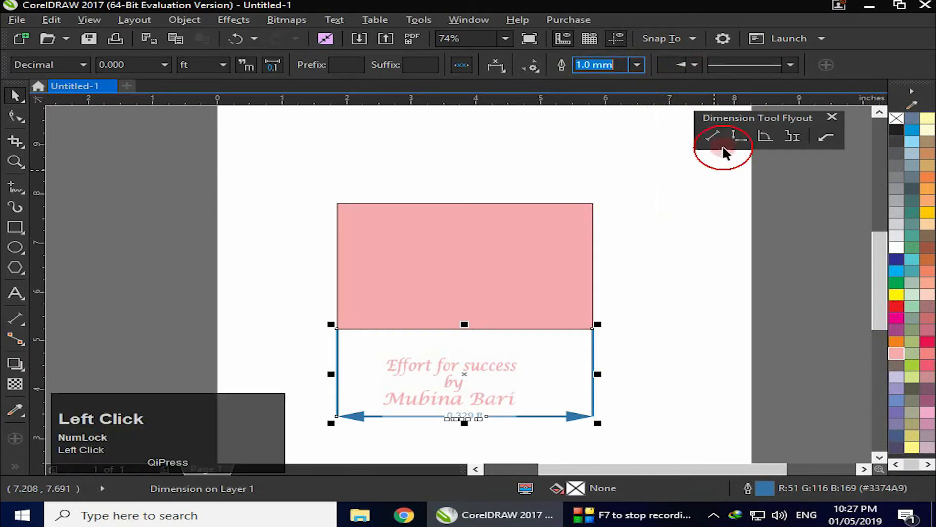
Step: Try the small double-barbed arrowhead on the width dimension, and replace it with the wide notched arrowhead
click(695, 65)
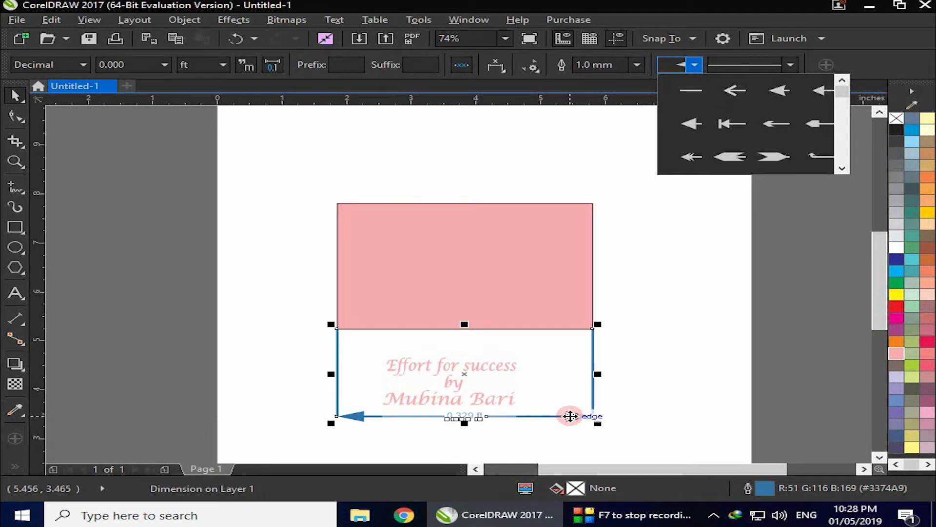
click(570, 416)
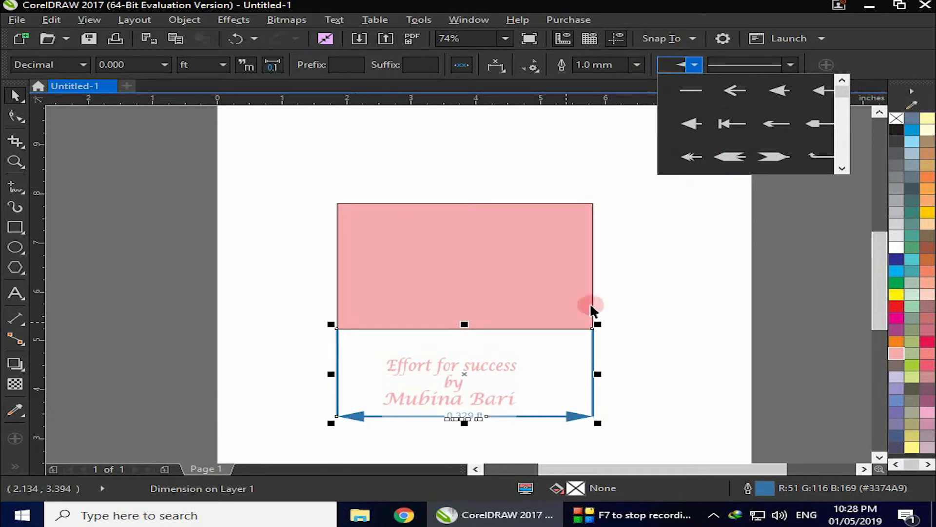
click(689, 159)
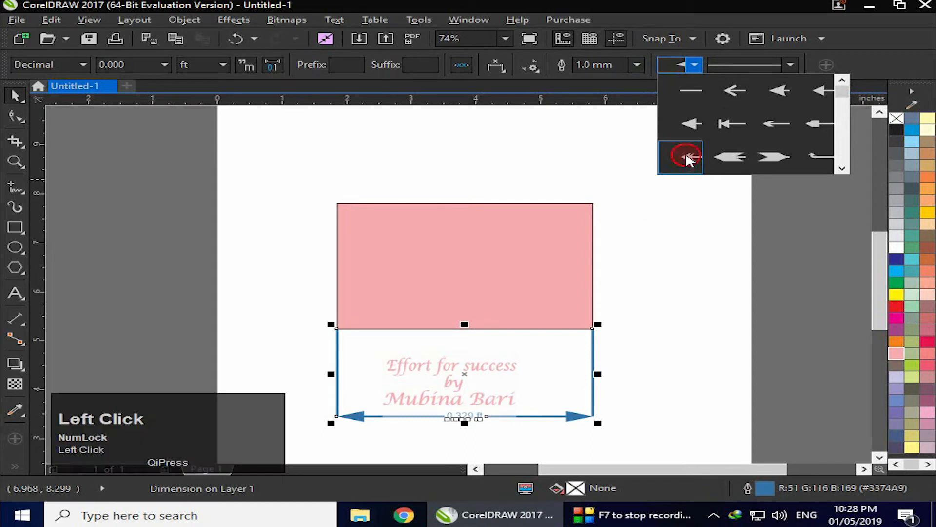
click(359, 431)
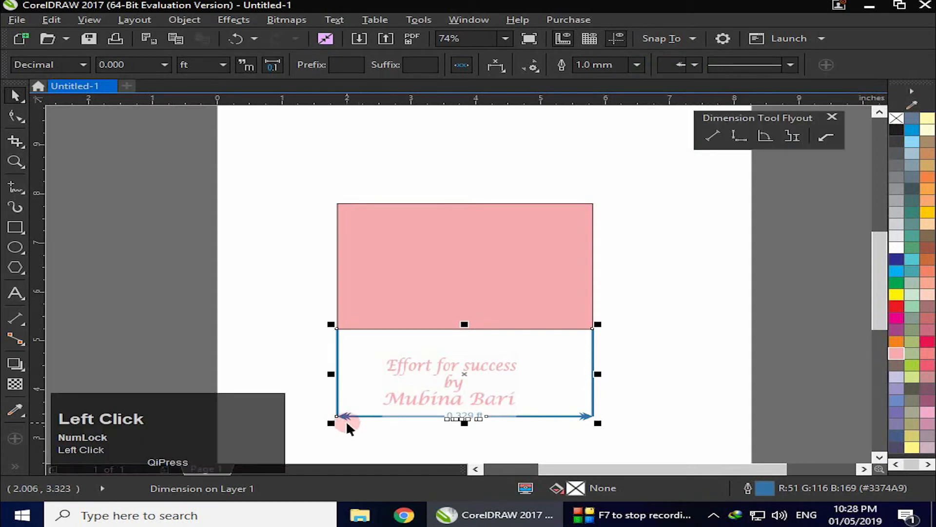
click(694, 65)
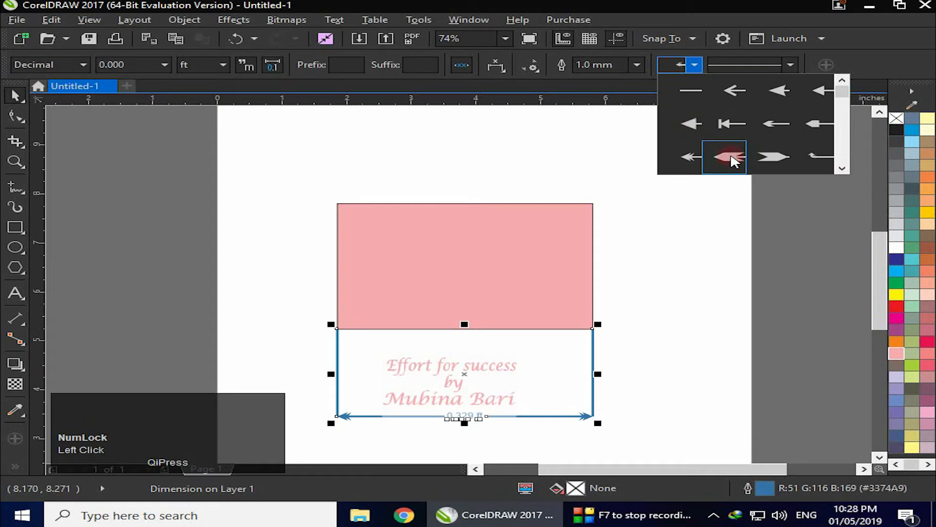
click(732, 168)
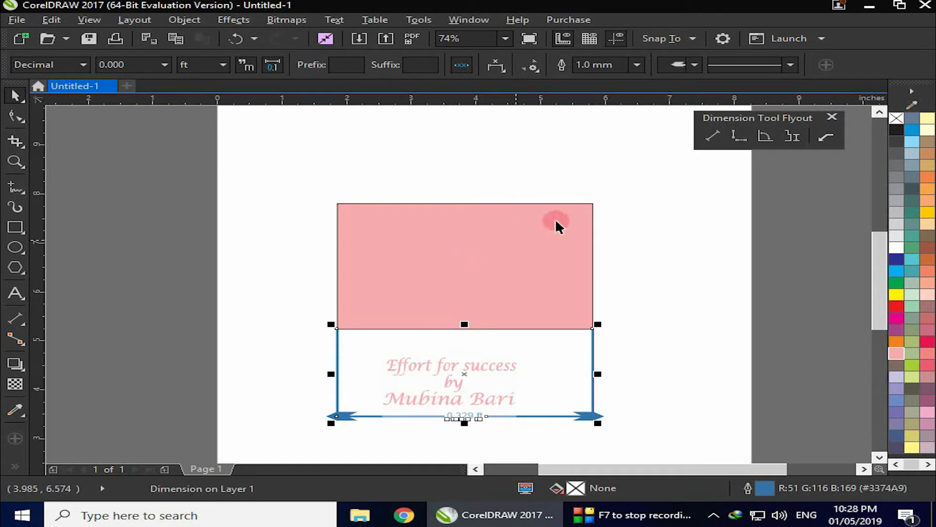
Step: Apply a dotted line style to the width dimension, and restore its solid line style
click(791, 67)
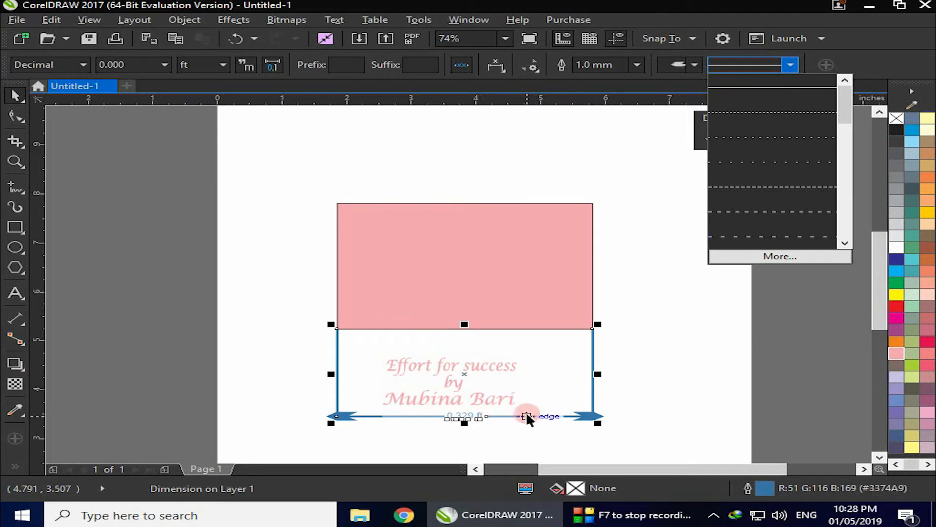
click(824, 93)
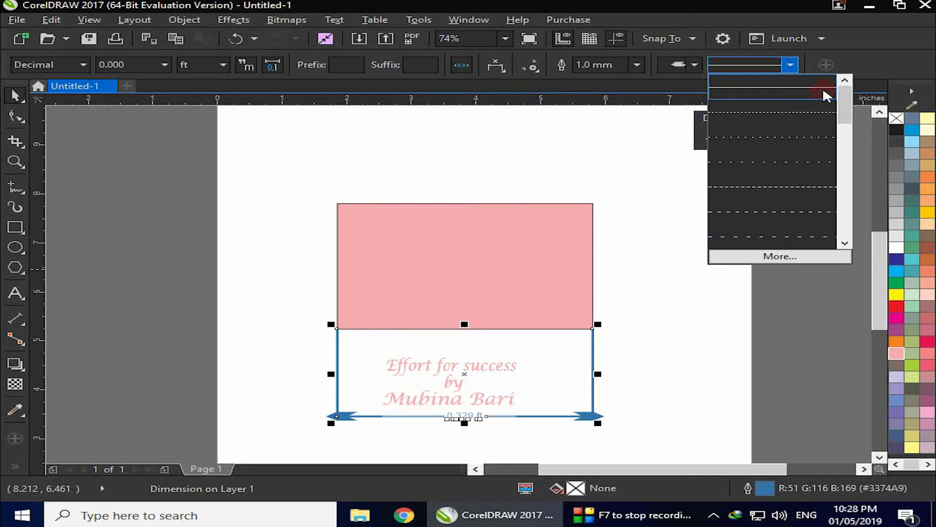
click(815, 116)
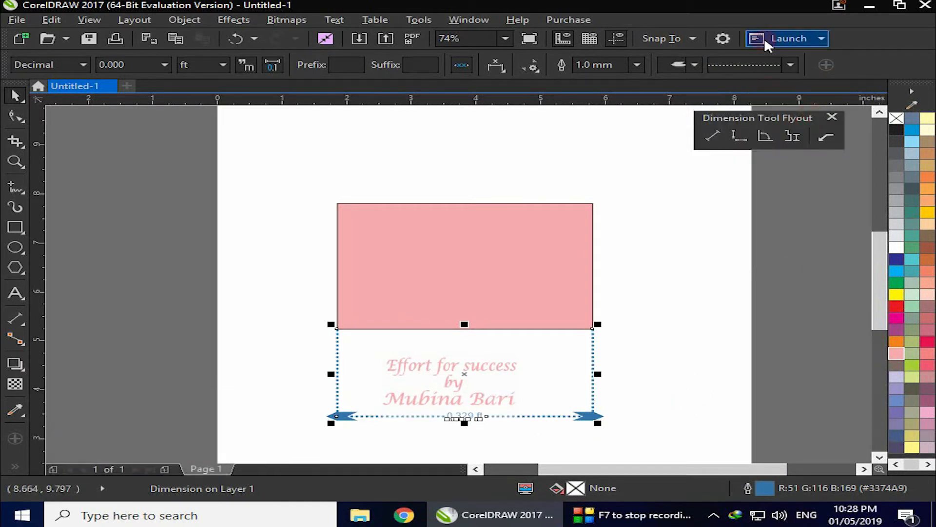
click(790, 66)
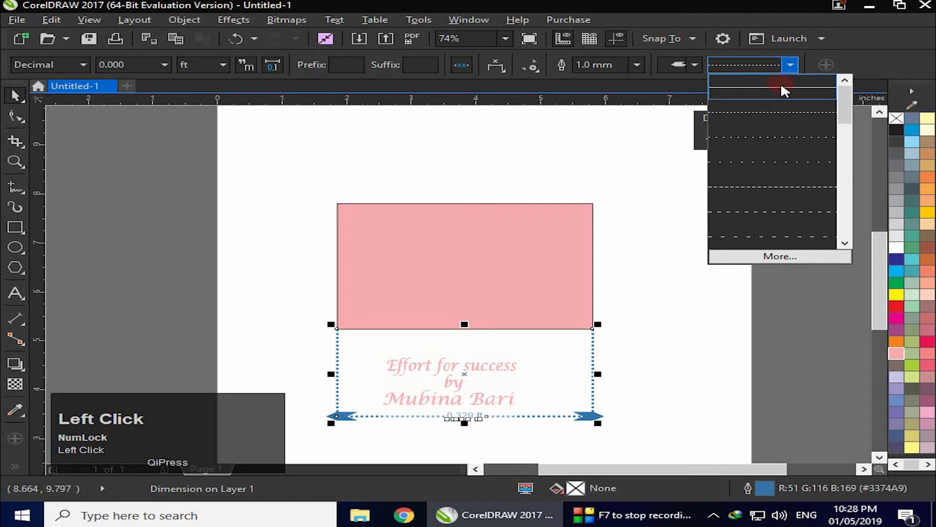
click(783, 92)
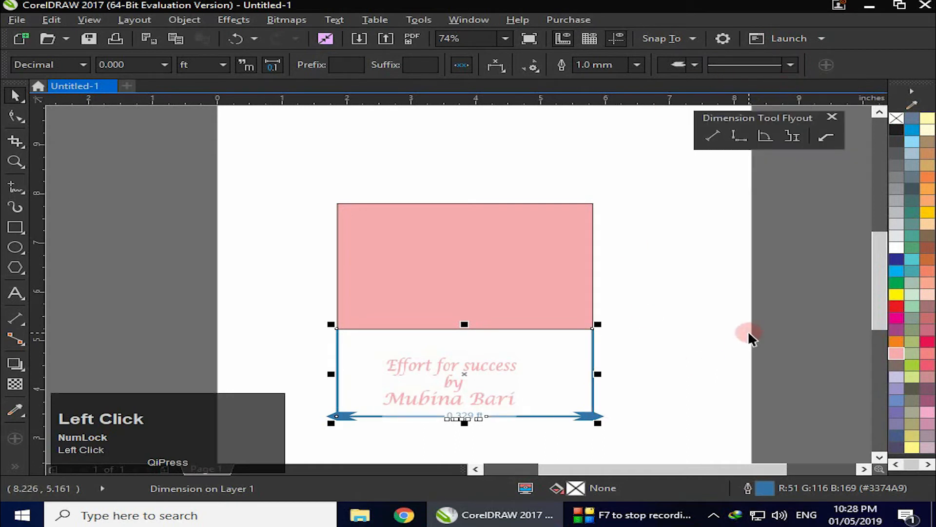
Step: Delete the formatted width dimension below the rectangle
click(338, 416)
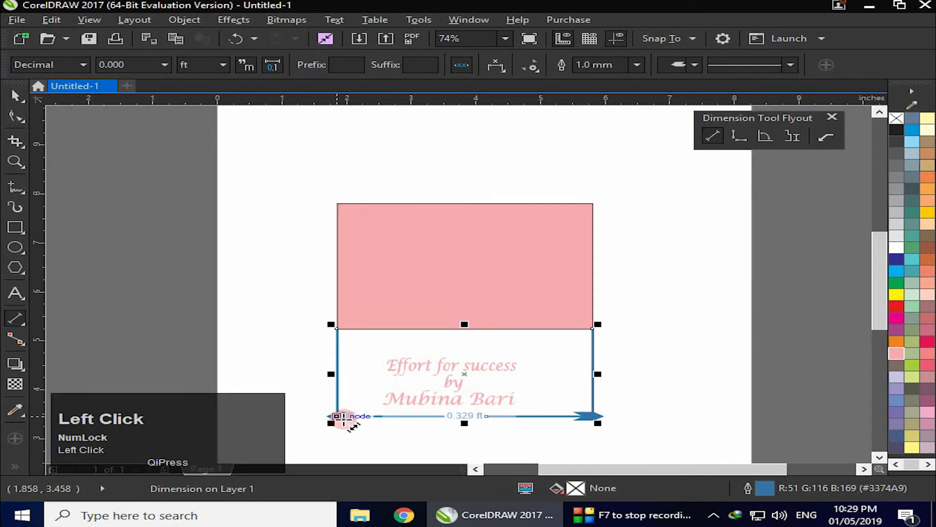
key(Delete)
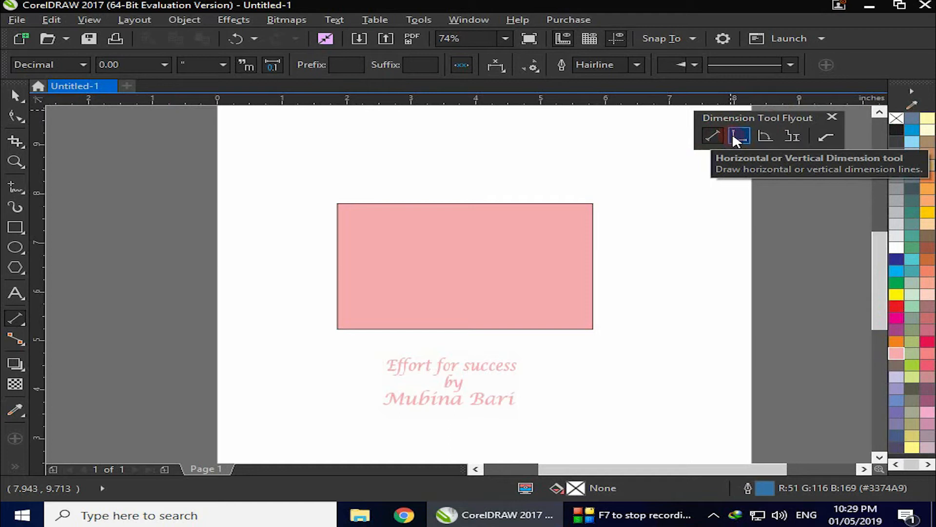
Step: Dimension the rectangle's bottom edge with the Parallel Dimension tool, and delete that dimension
click(712, 136)
drag(337, 329, 592, 329)
click(585, 395)
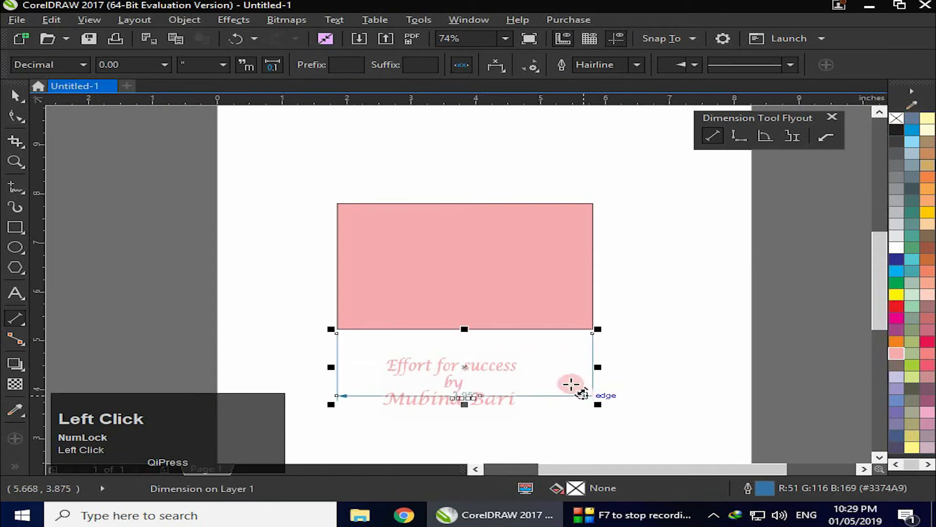
click(593, 202)
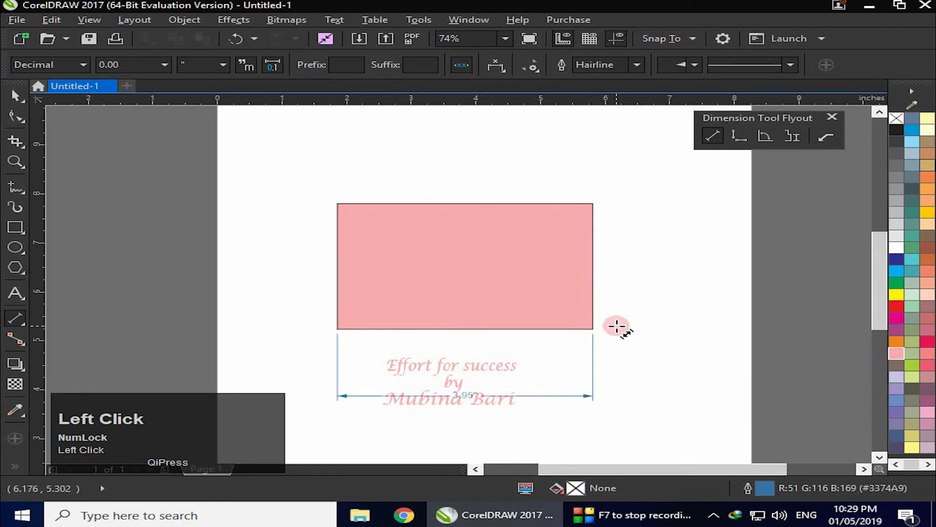
click(593, 395)
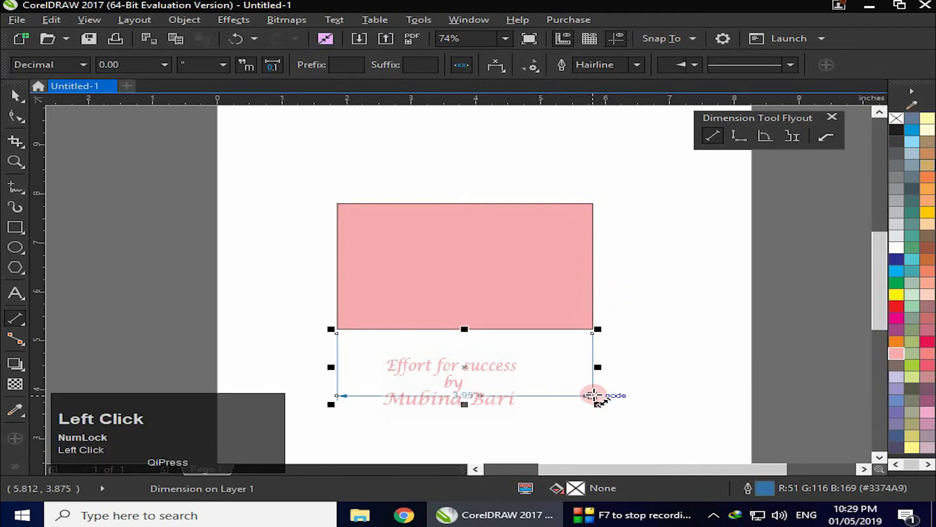
key(Delete)
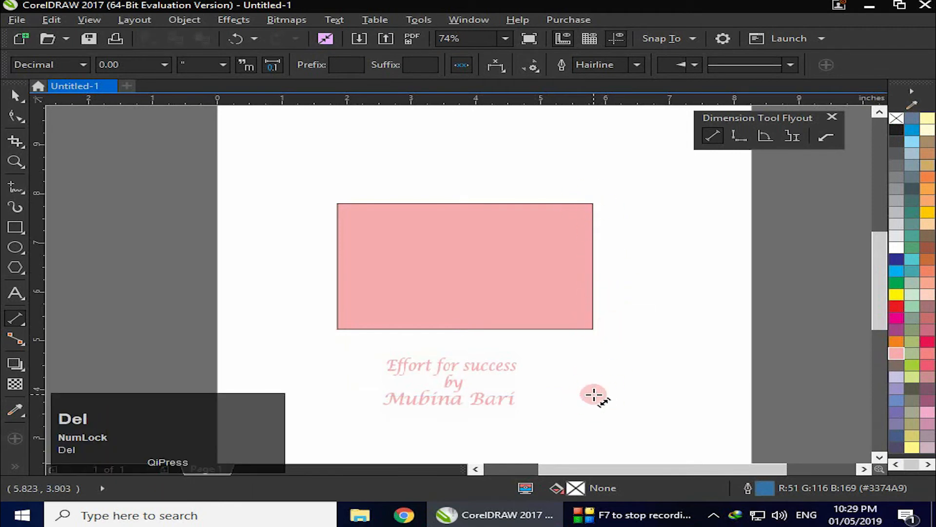
Step: Dimension the rectangle's width with the Horizontal or Vertical Dimension tool, placing the dimension line below the bottom edge
click(735, 140)
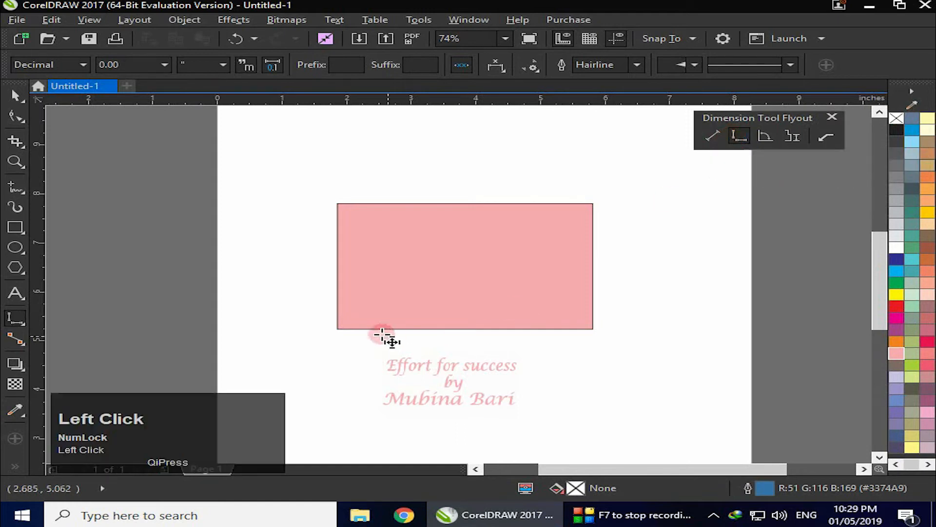
key(ctrl+z)
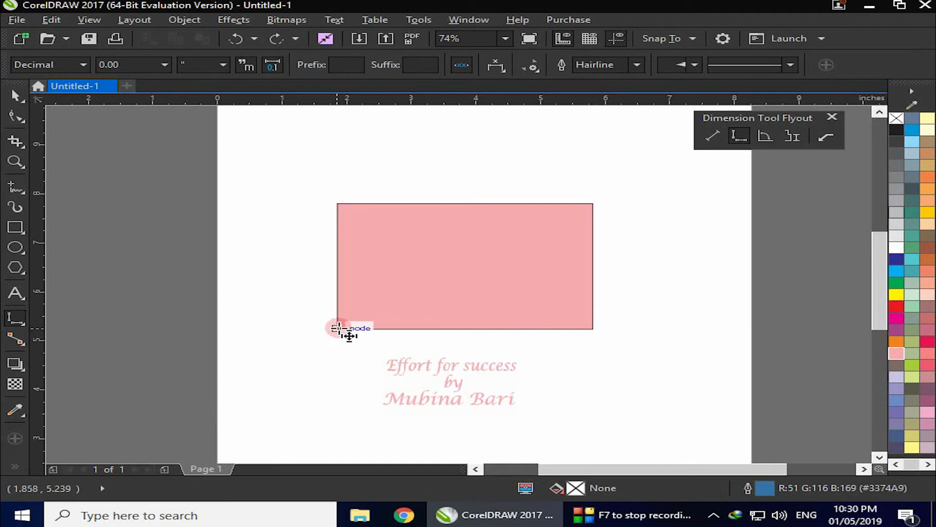
drag(337, 328, 594, 328)
click(606, 394)
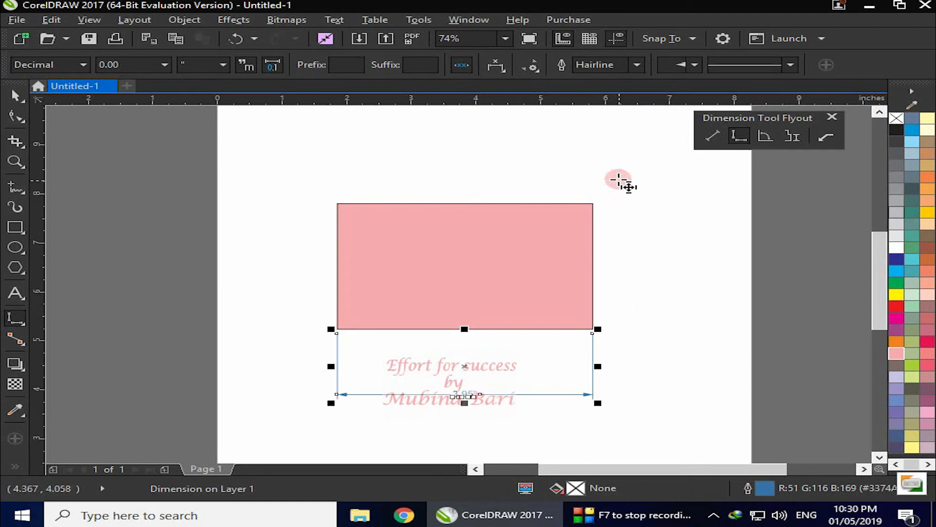
Step: Dimension the rectangle's height along its right edge with the Horizontal or Vertical Dimension tool, and select the new dimension with the Pick tool
key(ctrl+z)
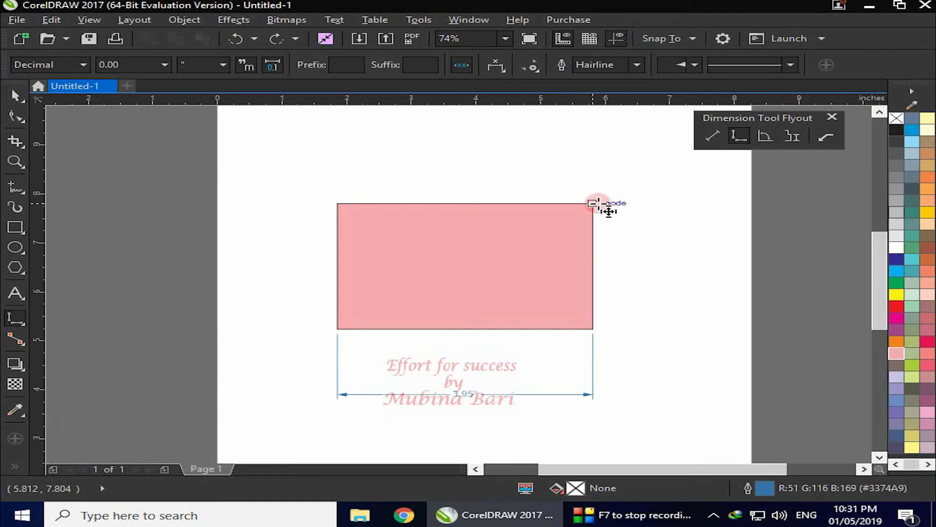
click(593, 204)
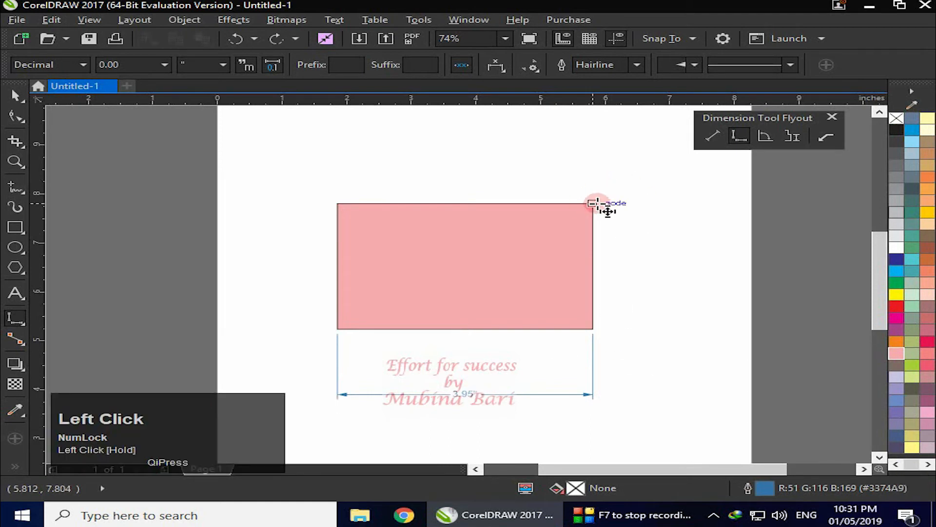
click(591, 204)
drag(591, 204, 609, 329)
click(609, 328)
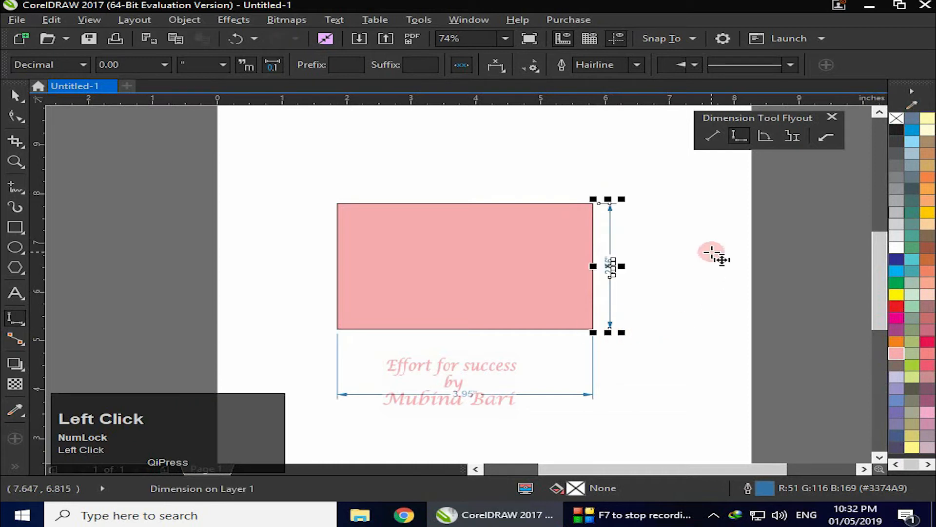
click(17, 95)
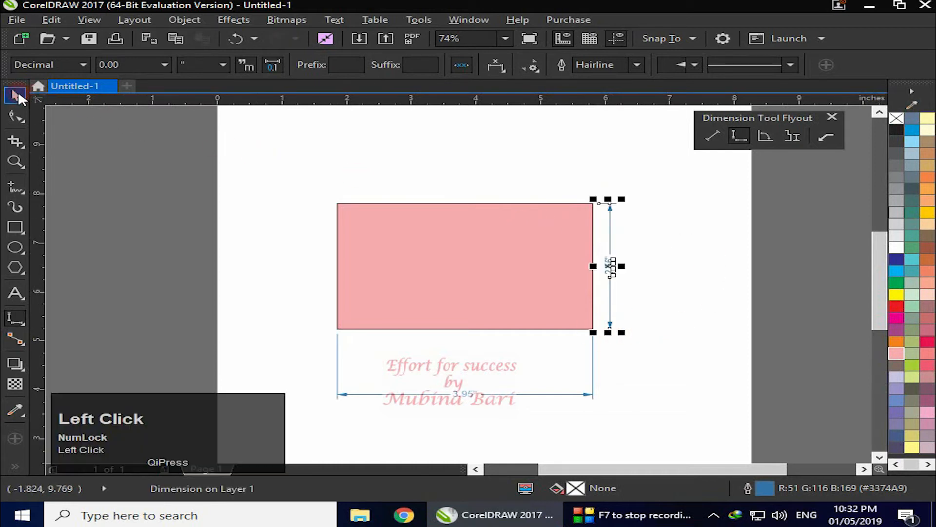
click(180, 202)
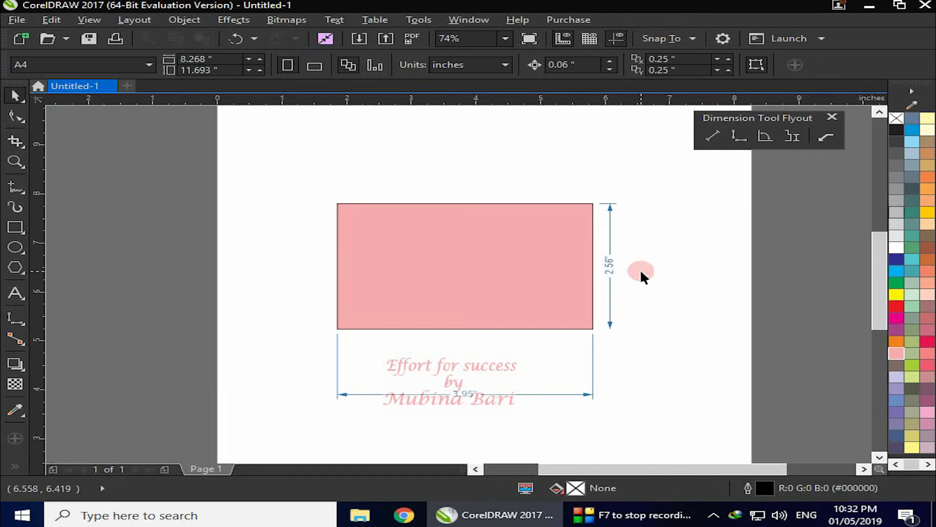
click(611, 271)
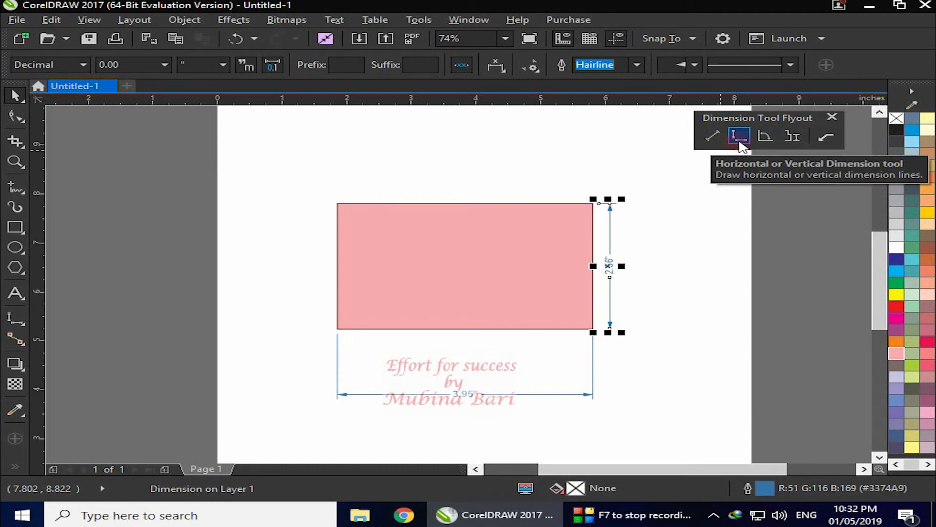
Step: Dimension the angle at the rectangle's lower-left corner with the Angular Dimension tool, placing the arc inside the rectangle
click(764, 138)
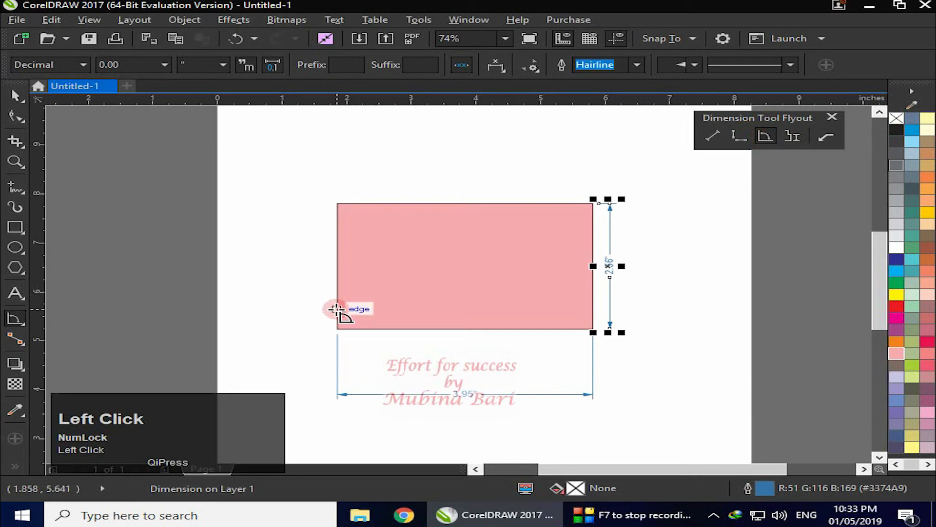
drag(337, 329, 340, 253)
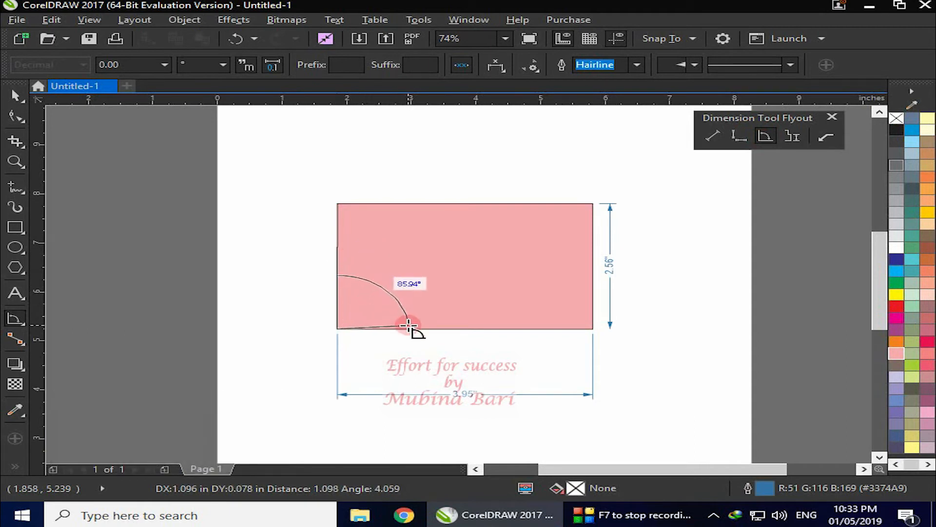
click(435, 330)
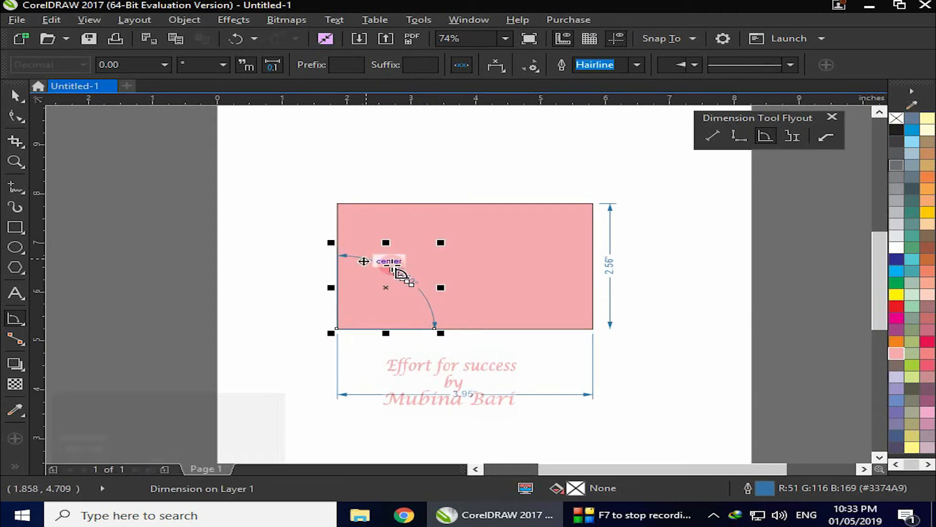
Step: Draw two six-sided polygons, one right of the rectangle and another about 1.57 by 2.22 inches left of it
click(24, 277)
click(73, 273)
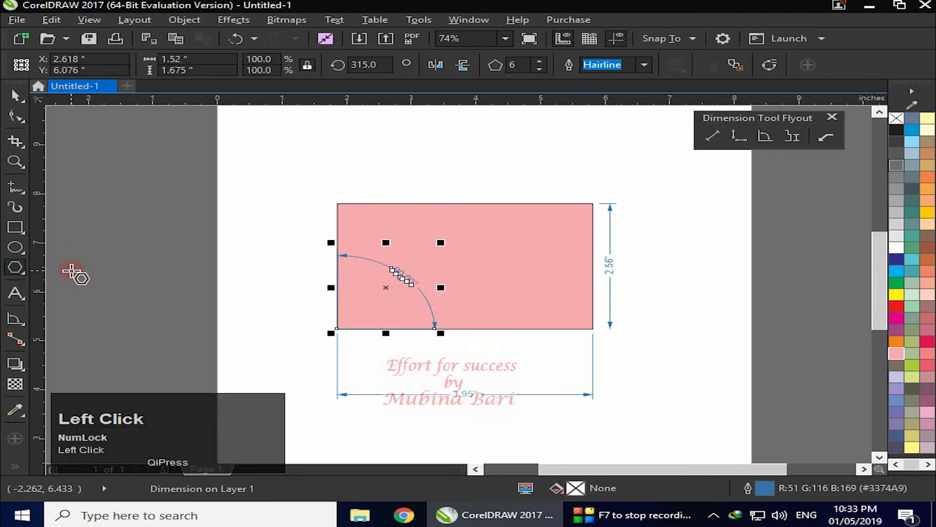
drag(646, 219, 768, 336)
drag(159, 171, 272, 287)
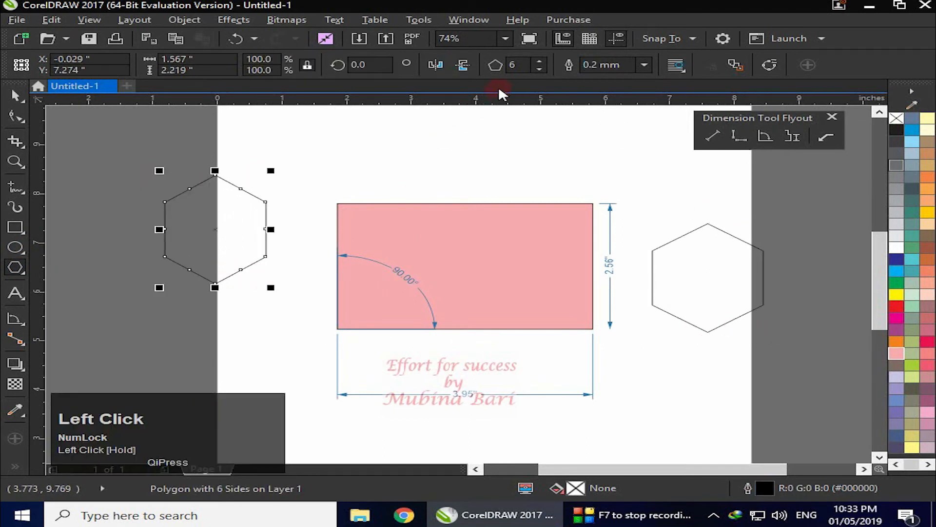
Step: Set the polygon left of the rectangle to 3 sides and deselect it
click(539, 61)
click(540, 61)
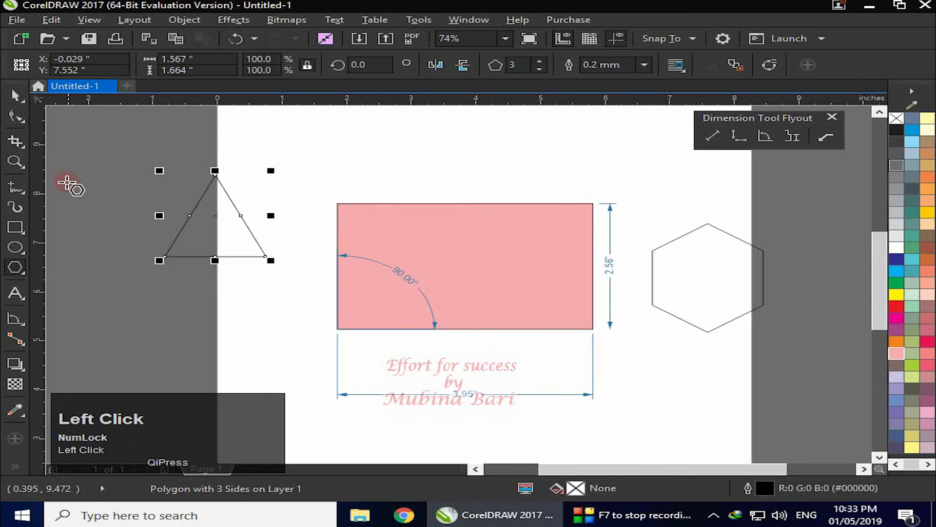
click(16, 96)
click(126, 338)
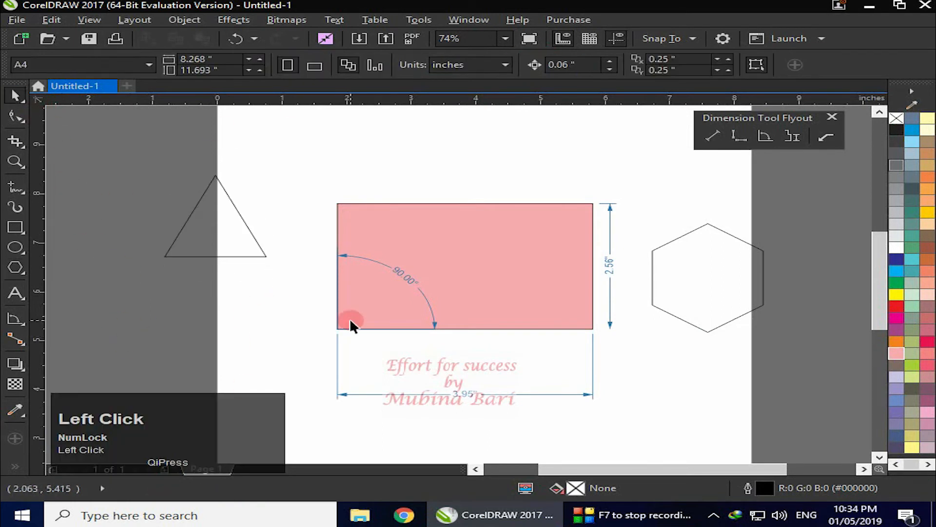
Step: Dimension the angle at the triangle's lower-left corner with the Angular Dimension tool, placing the arc inside the triangle
click(353, 394)
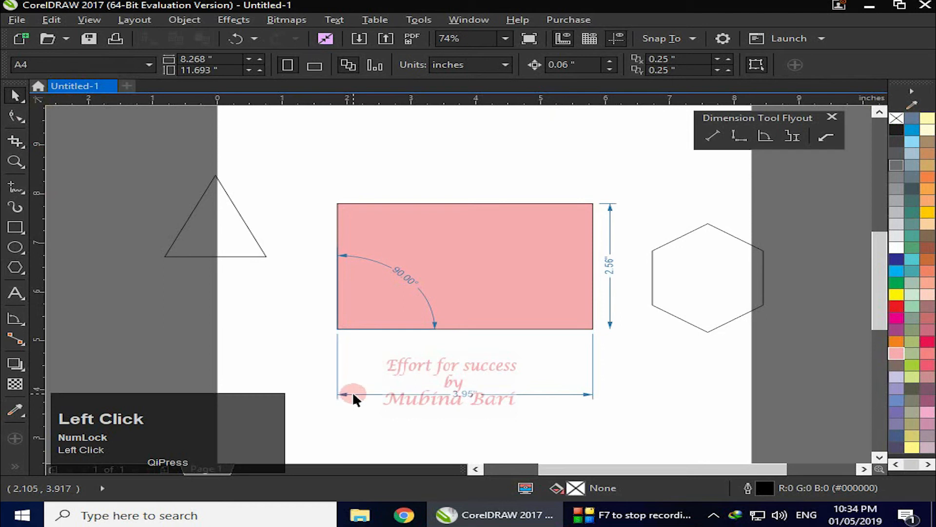
click(766, 140)
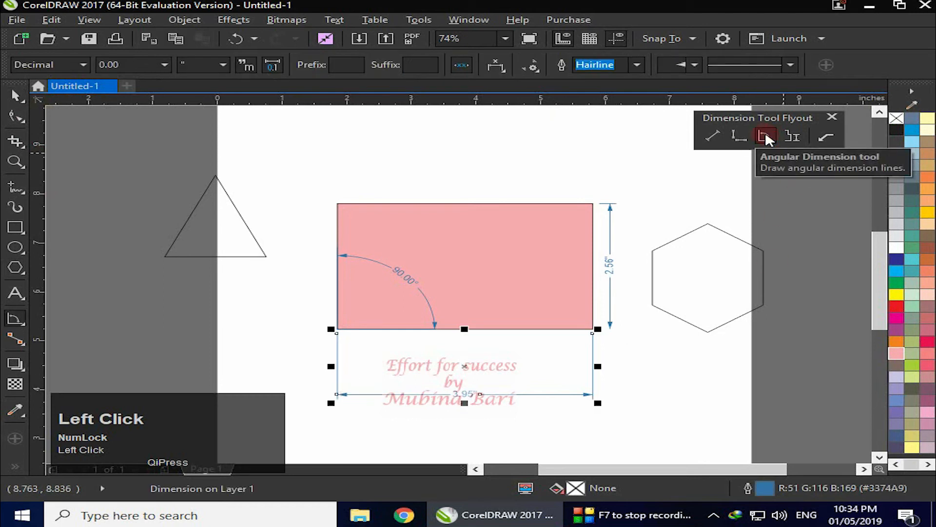
click(166, 257)
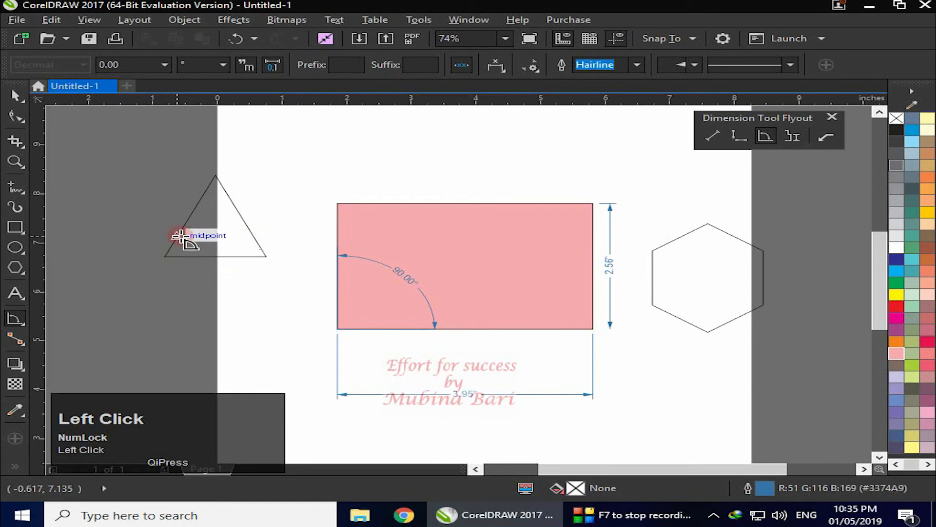
drag(168, 246, 211, 256)
click(211, 256)
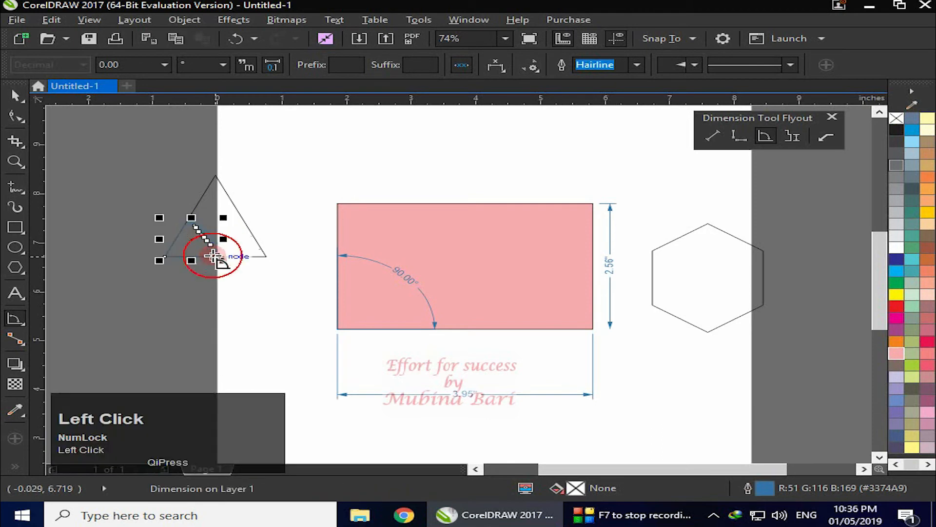
Step: Deselect the angular dimension with the Pick tool and move the triangle onto the page beside the rectangle
click(16, 98)
click(70, 296)
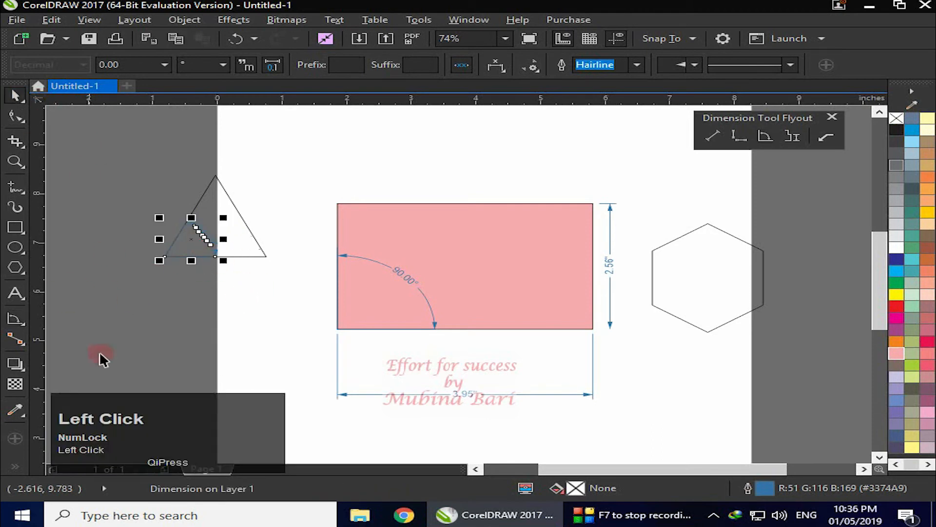
drag(226, 232, 276, 258)
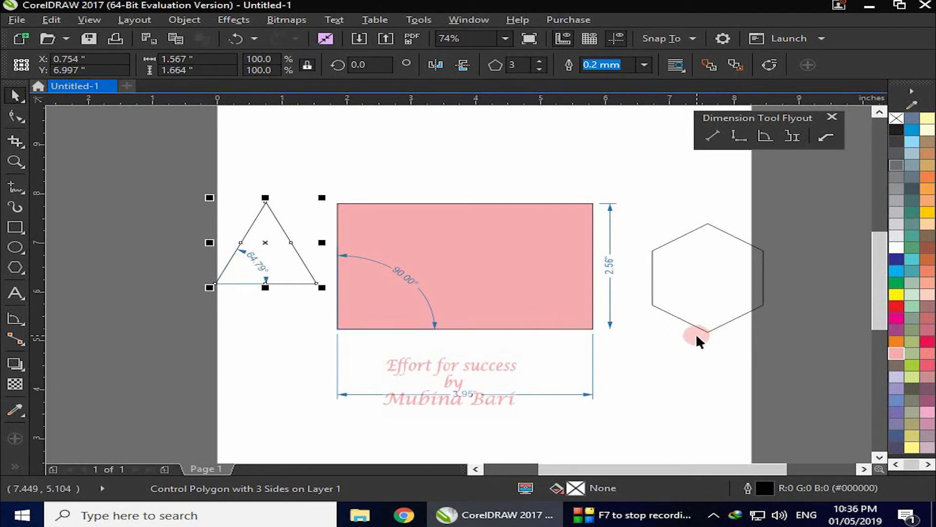
Step: Dimension the angle at the hexagon's bottom corner with the Angular Dimension tool, placing the arc inside the hexagon
click(768, 138)
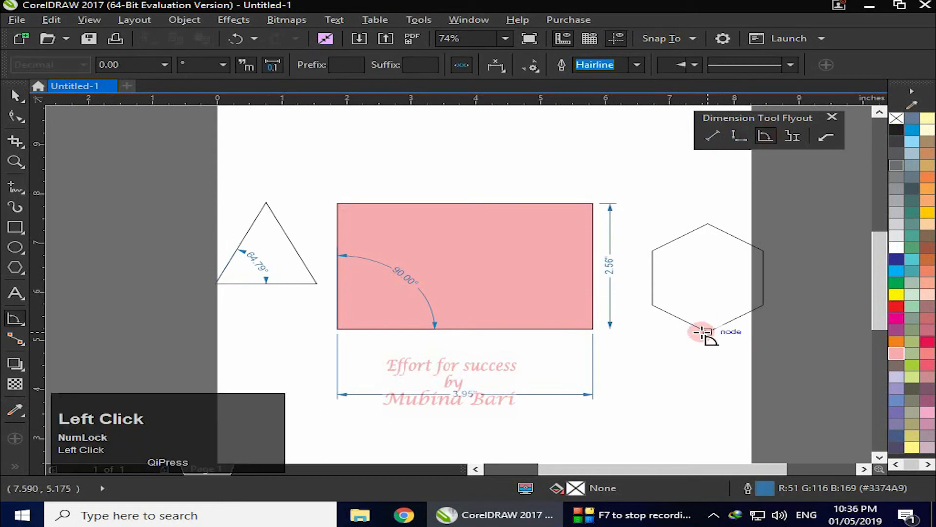
drag(707, 332, 678, 320)
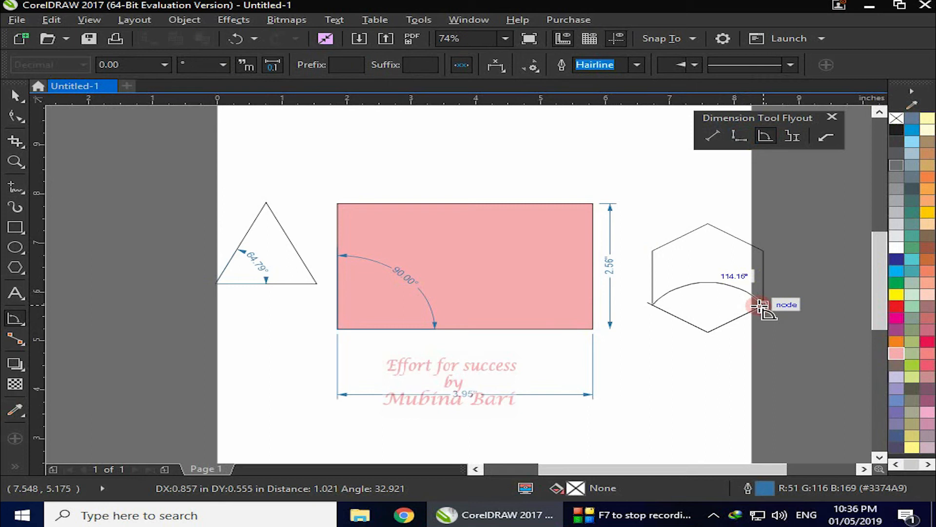
click(762, 306)
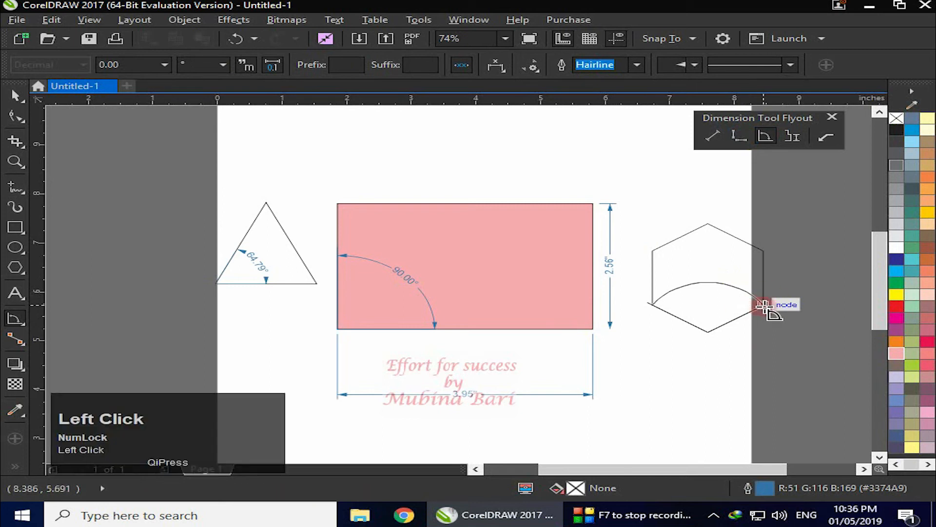
click(730, 313)
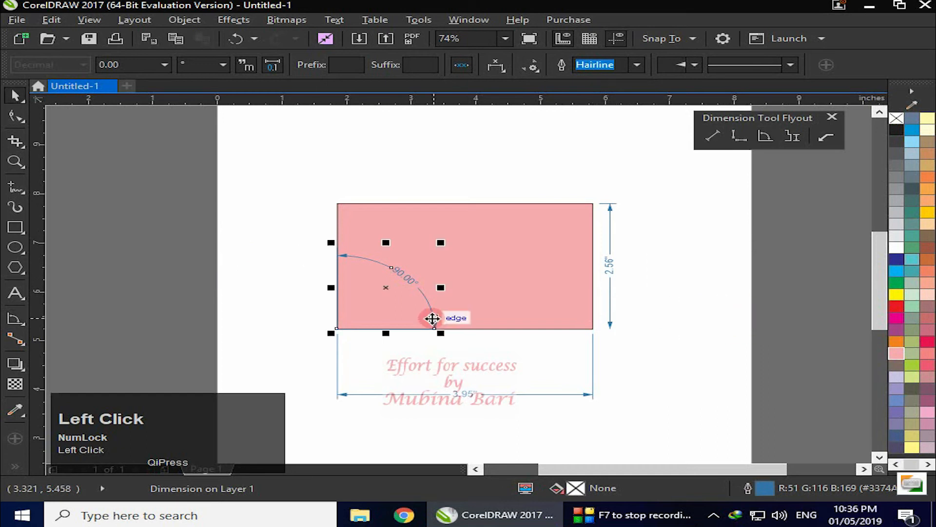
Step: Delete the rectangle's angular, height and width dimensions
key(Delete)
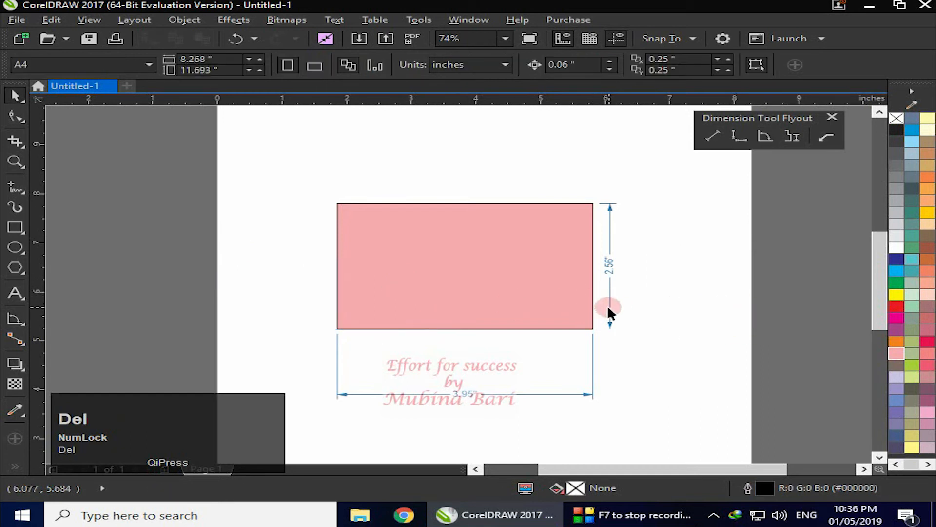
click(612, 308)
click(608, 317)
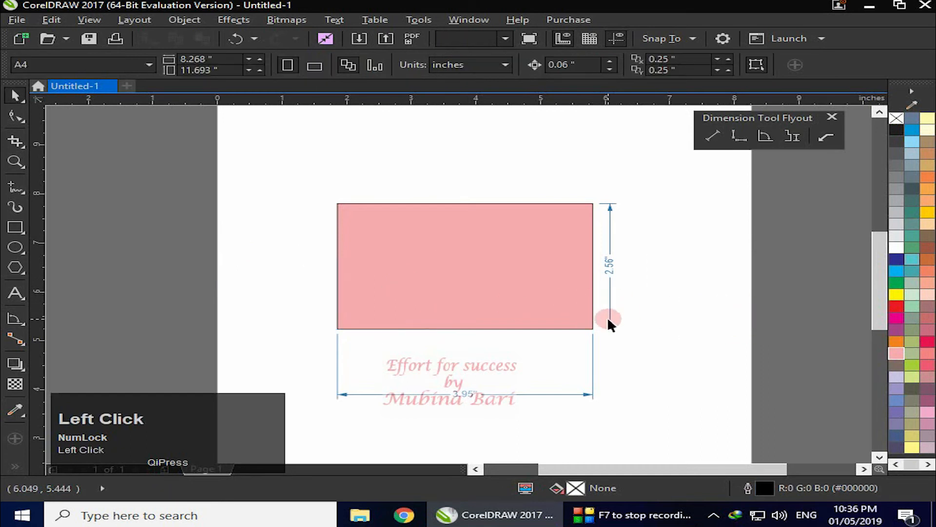
key(Delete)
click(590, 390)
key(Delete)
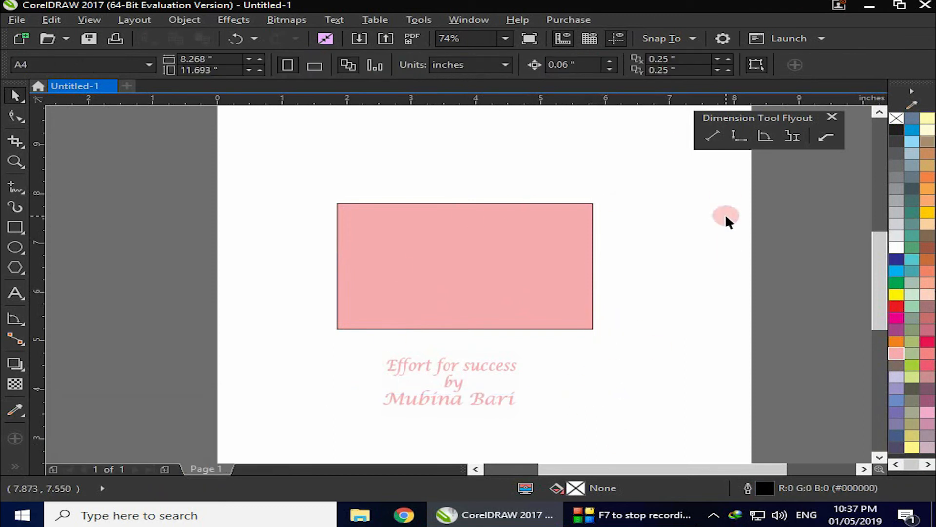
Step: Dimension the rectangle's top edge with the Segment Dimension tool, placing the dimension line inside the rectangle
click(793, 137)
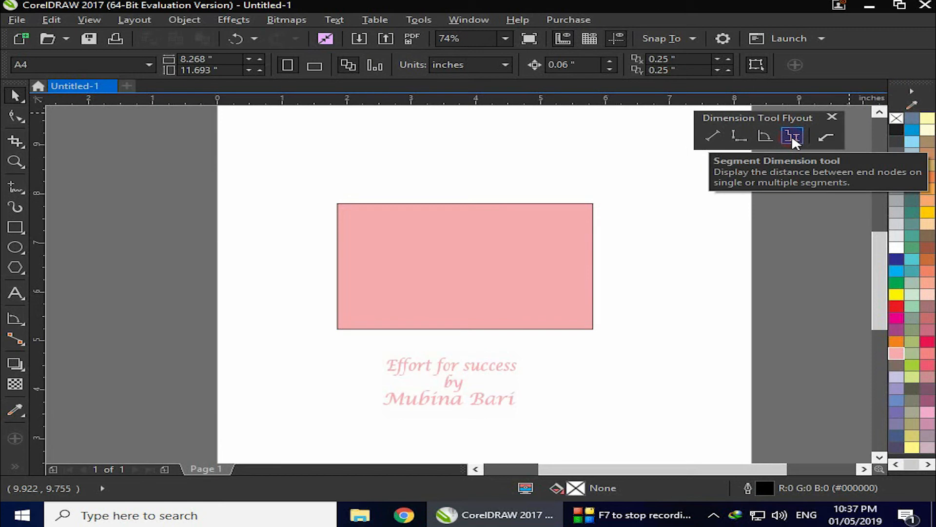
click(792, 138)
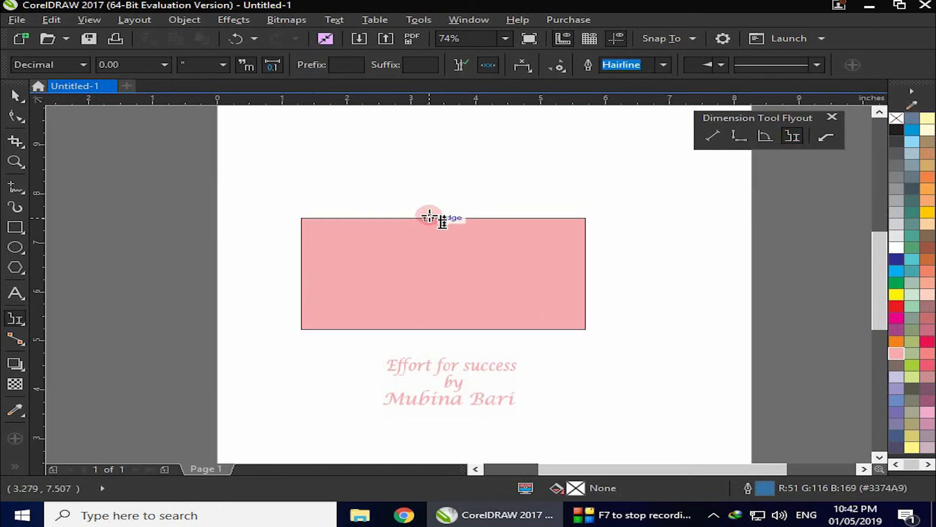
click(429, 218)
click(427, 219)
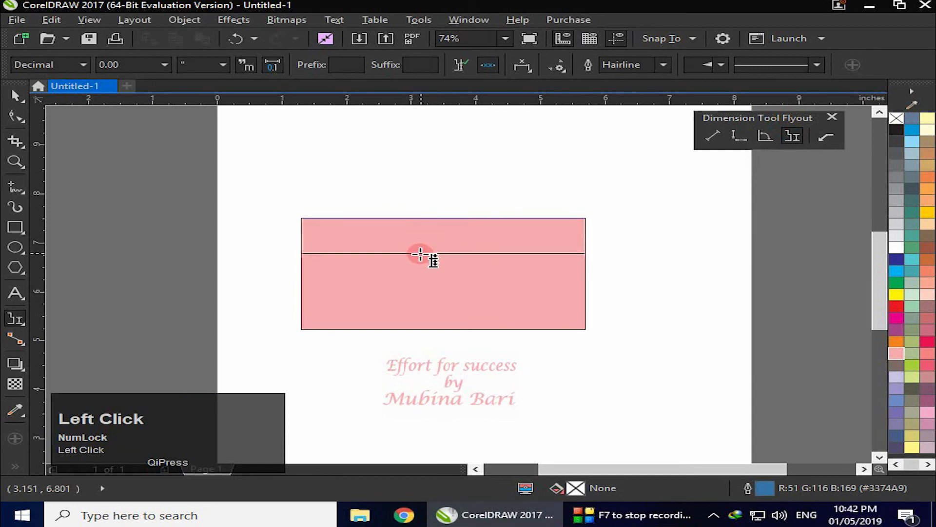
click(418, 253)
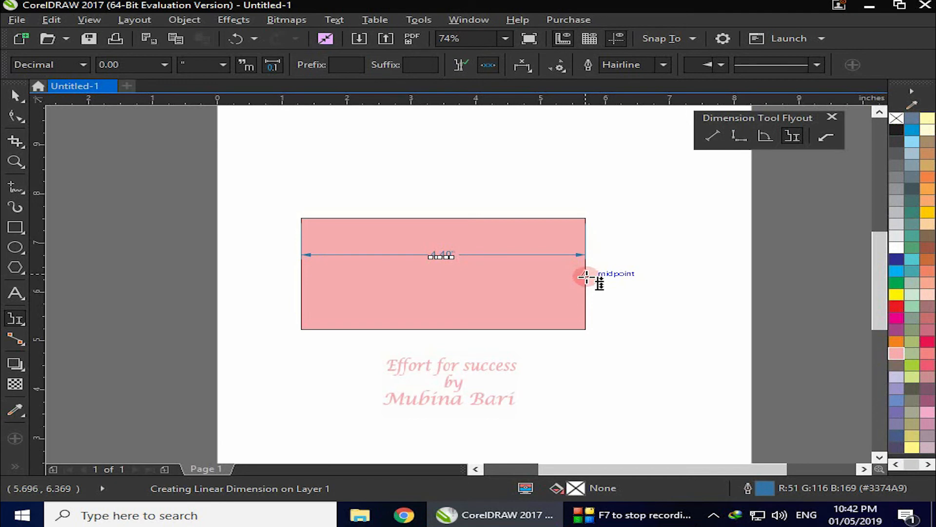
Step: Add segment dimensions for the rectangle's right and left edges, placing both dimension lines inside the rectangle
click(586, 276)
click(516, 277)
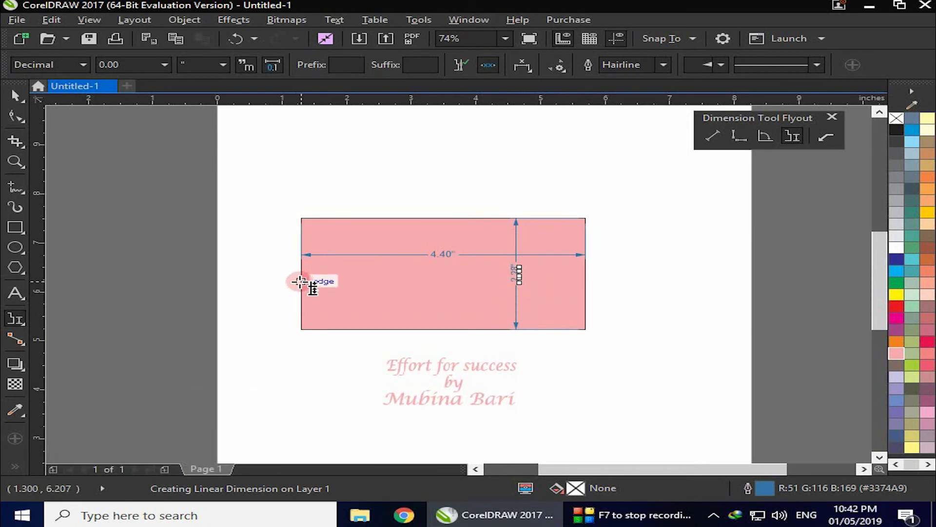
click(300, 282)
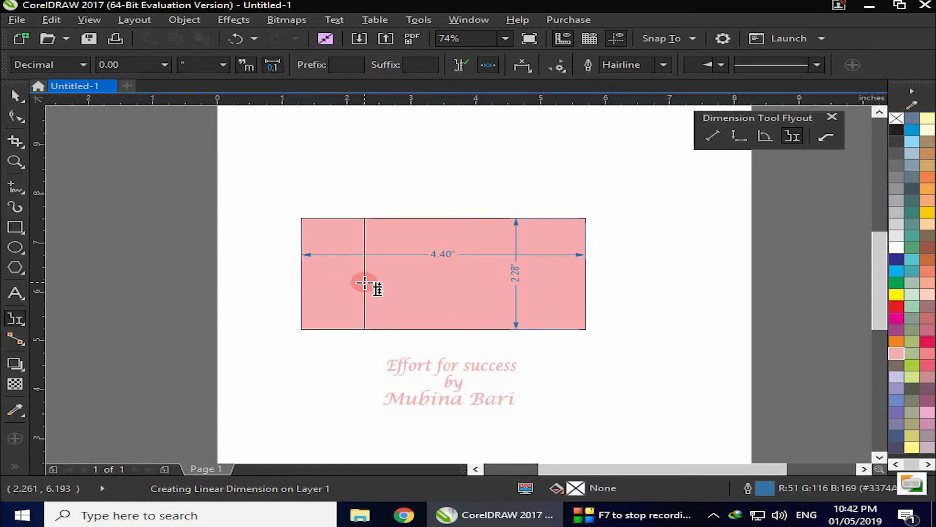
click(365, 280)
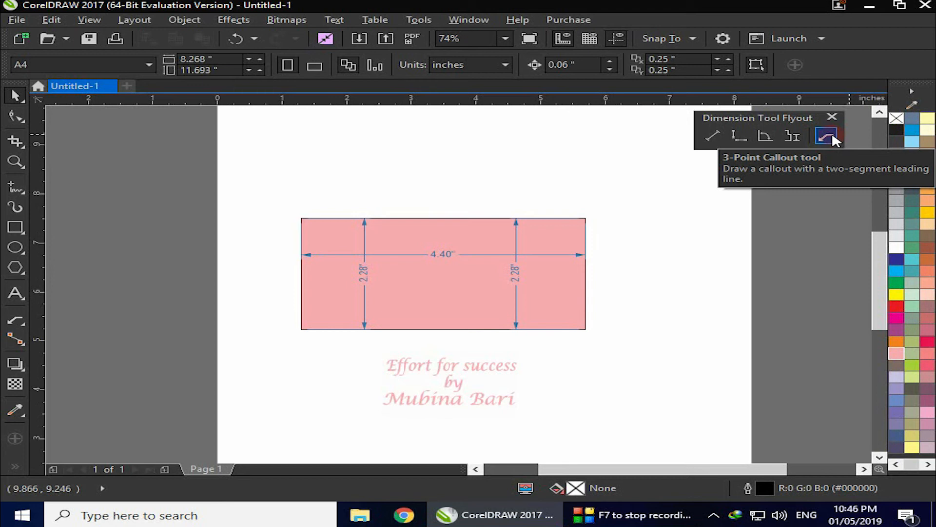
Step: Draw a two-segment callout from the rectangle's right edge with the 3-Point Callout tool and label it "abc"
click(832, 135)
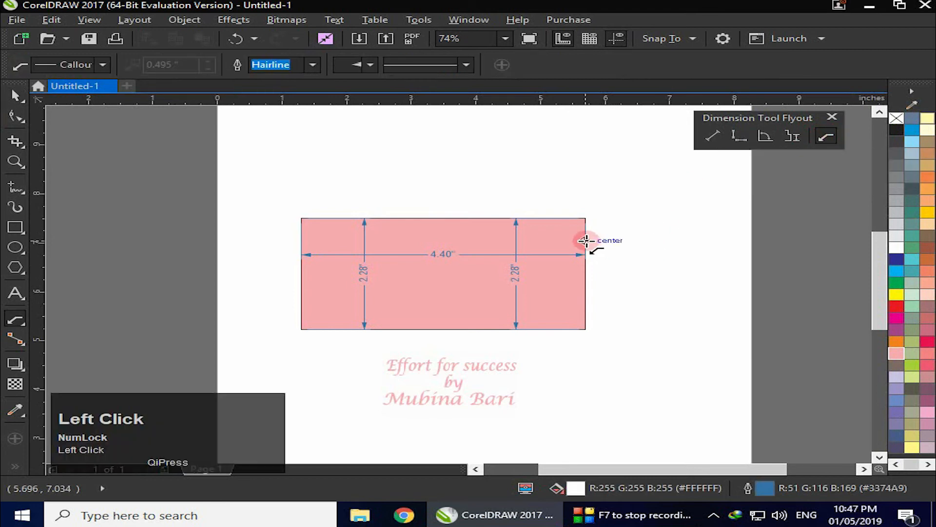
click(586, 240)
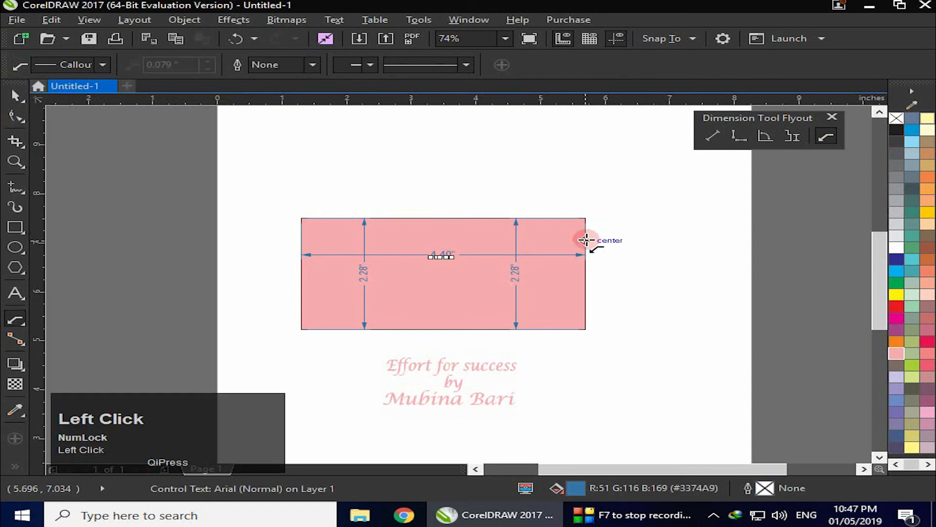
drag(583, 241, 647, 209)
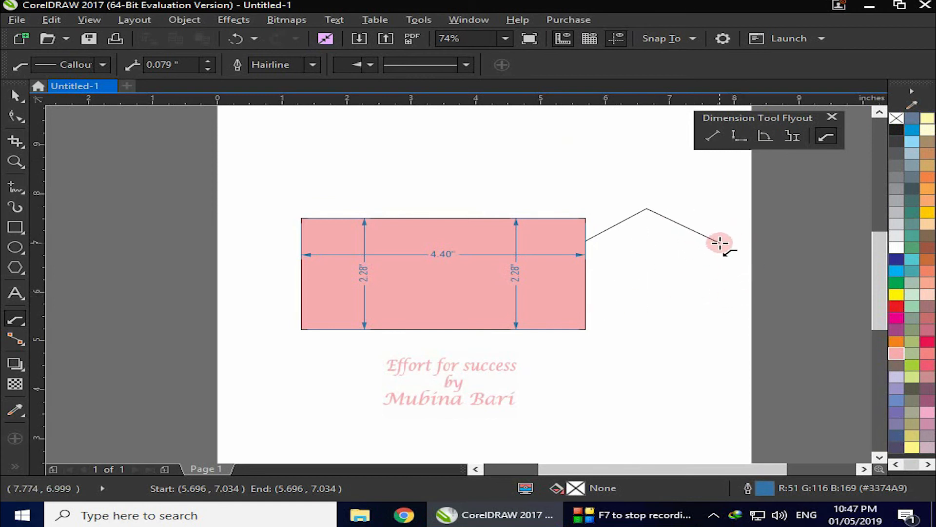
click(720, 242)
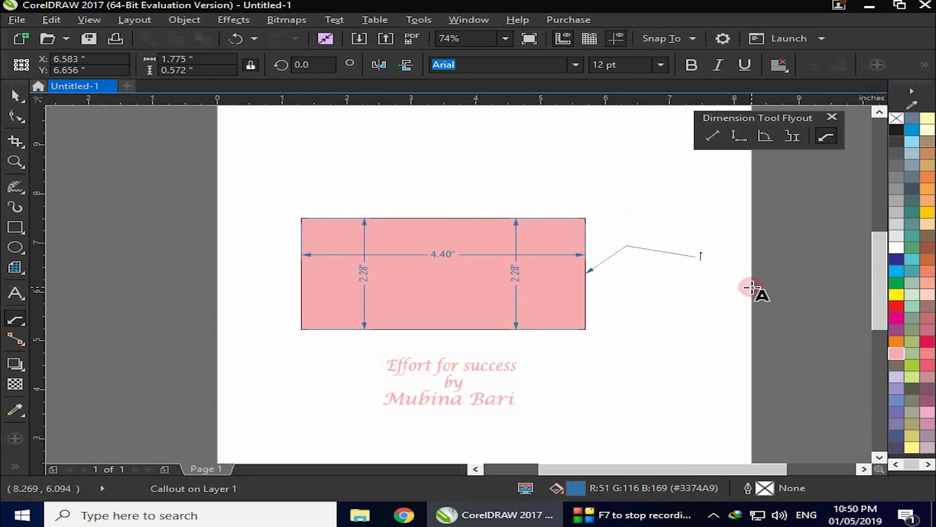
text(abc)
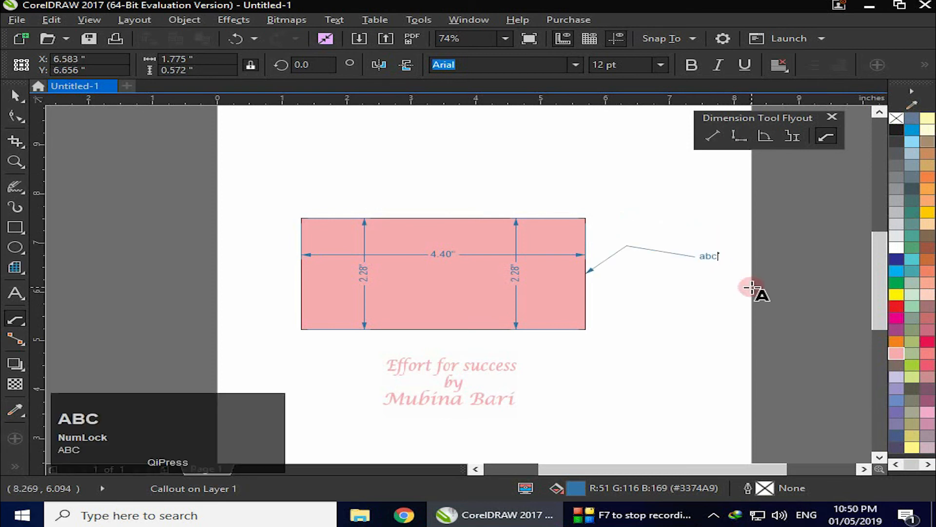
click(710, 255)
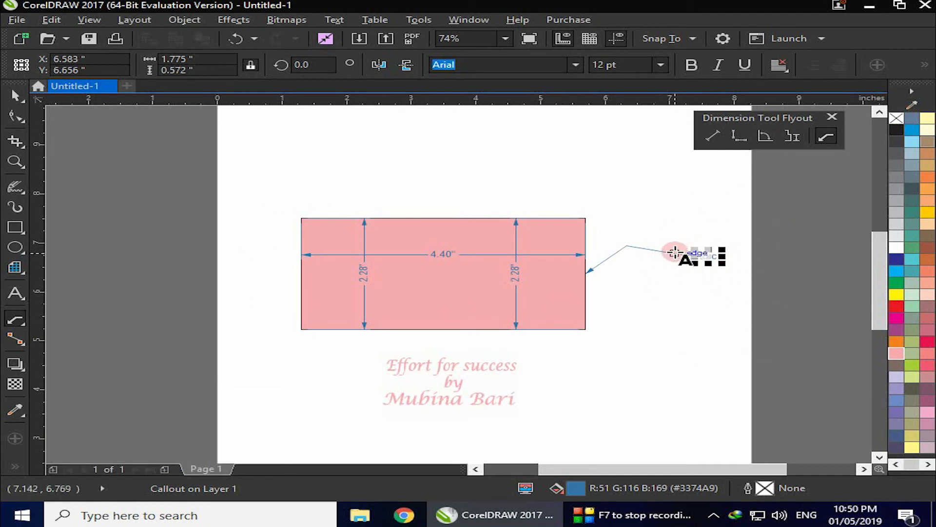
Step: Change the callout's symbol to a circle around the text and deselect it
click(674, 252)
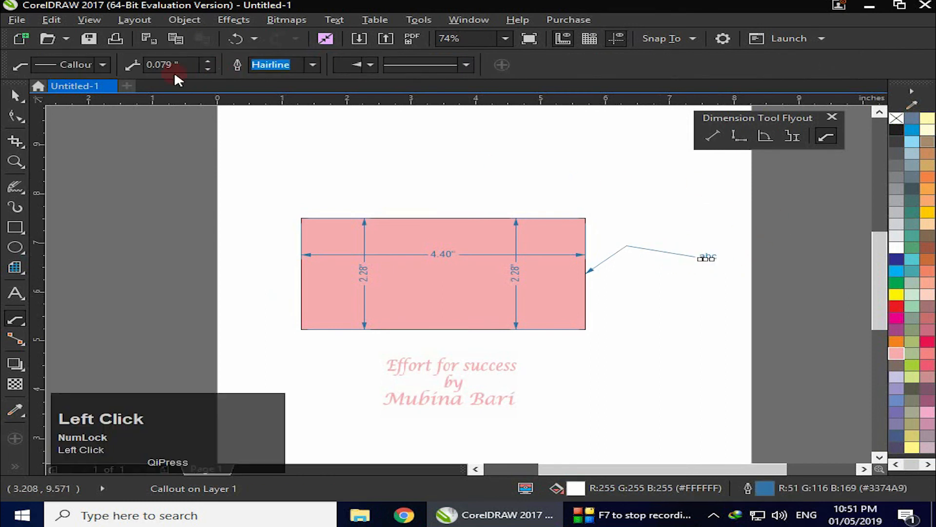
click(104, 65)
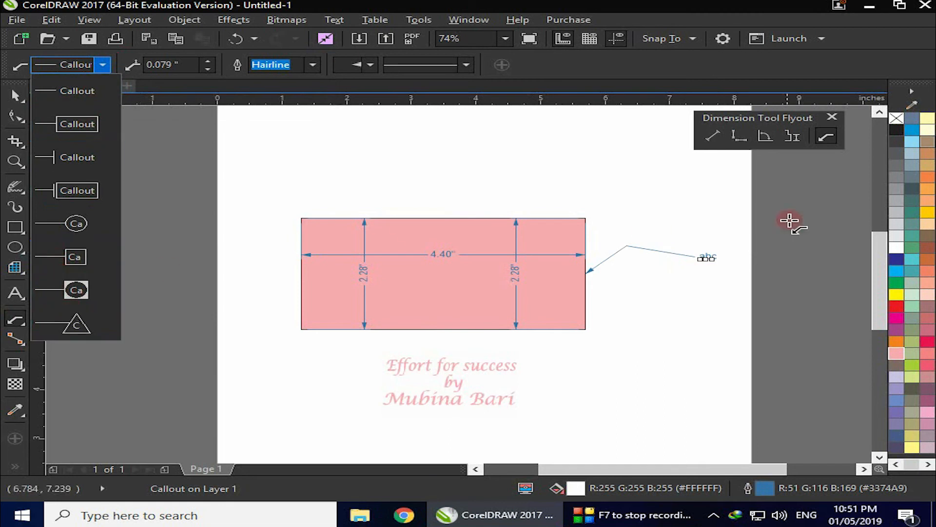
click(77, 224)
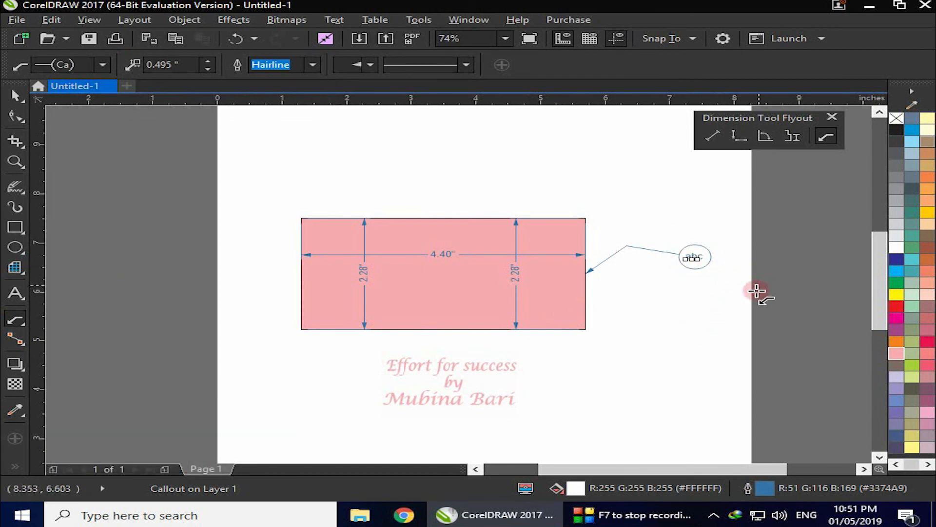
click(712, 316)
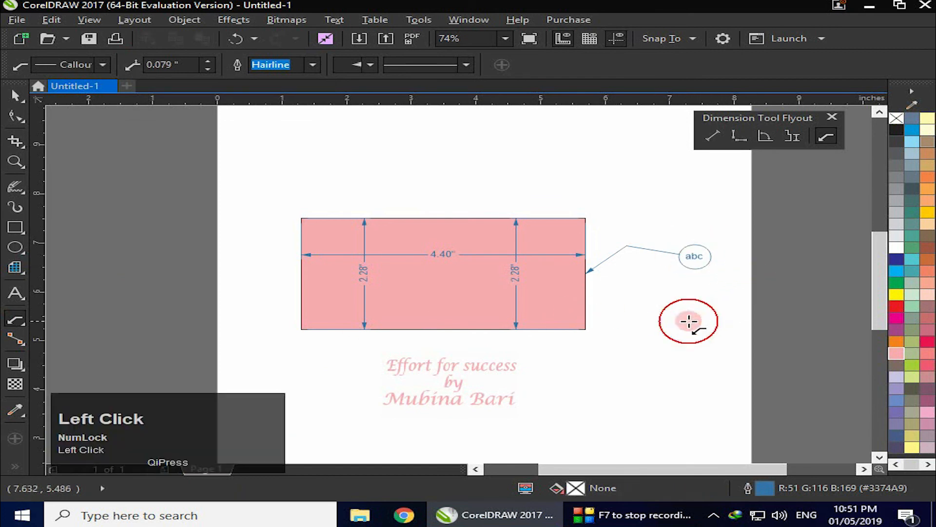
Step: Reselect the callout and change its symbol to a triangle around the text
click(696, 267)
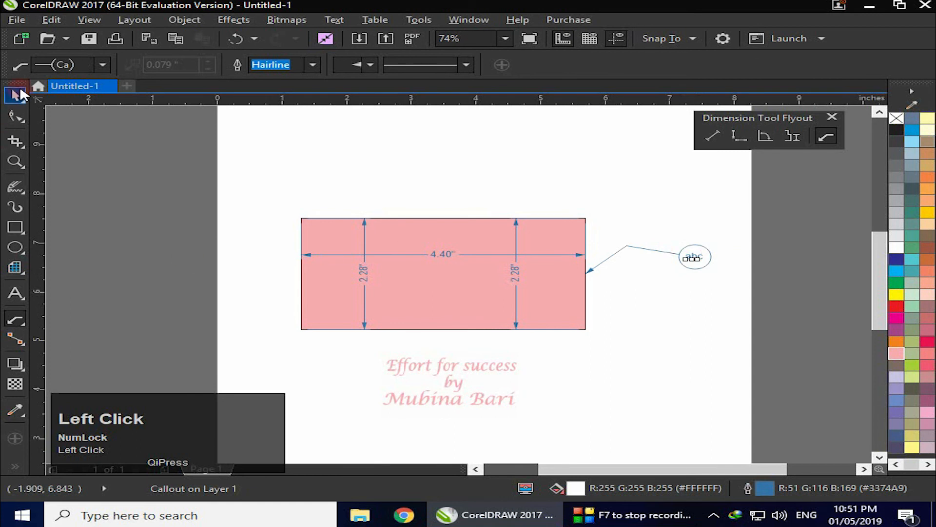
click(103, 64)
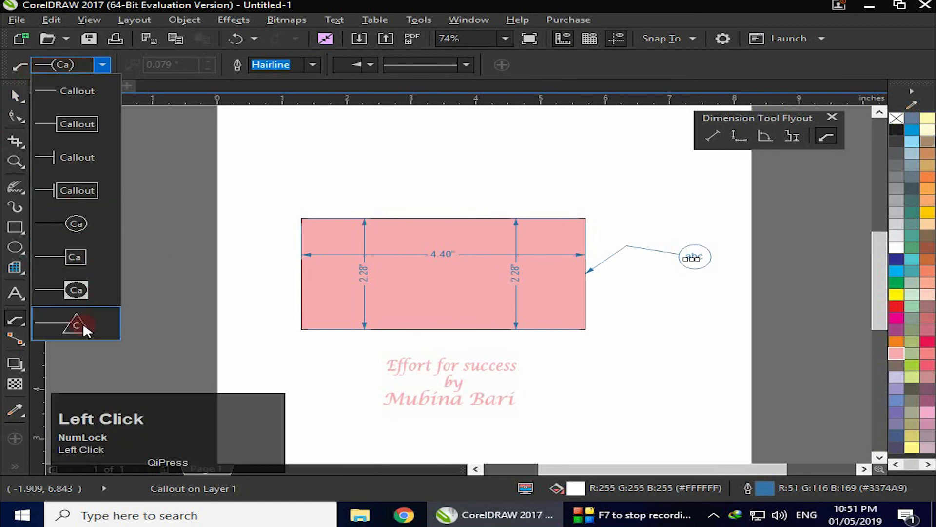
click(83, 322)
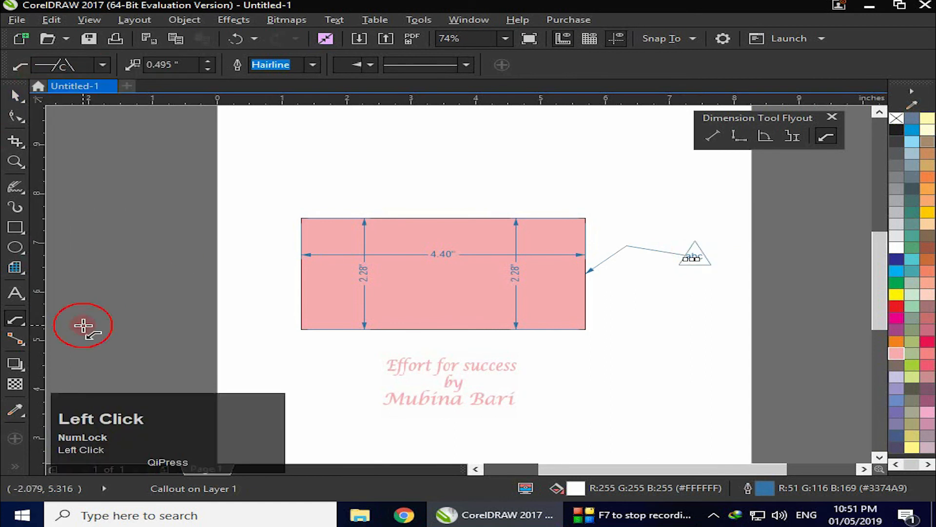
click(696, 264)
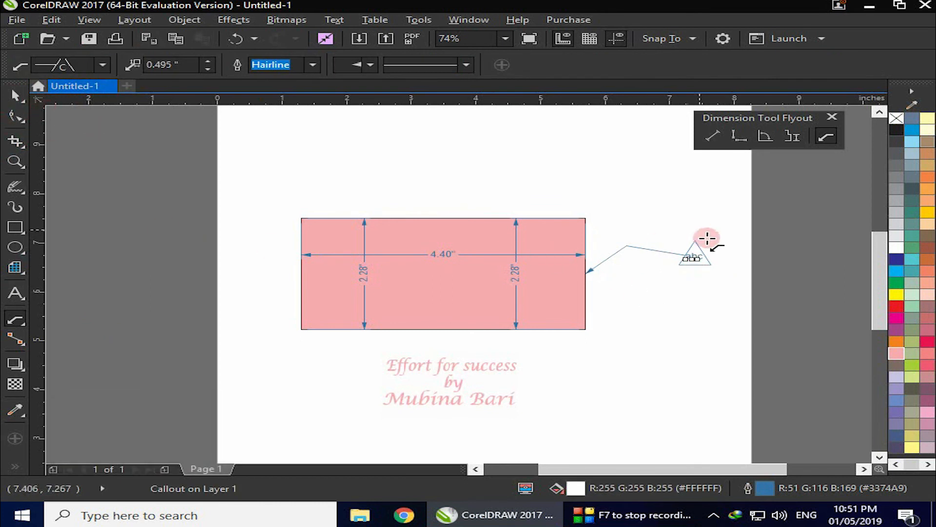
Step: Set the callout's end size to 0.775 inches and view the available outline widths
click(209, 62)
drag(207, 61, 208, 61)
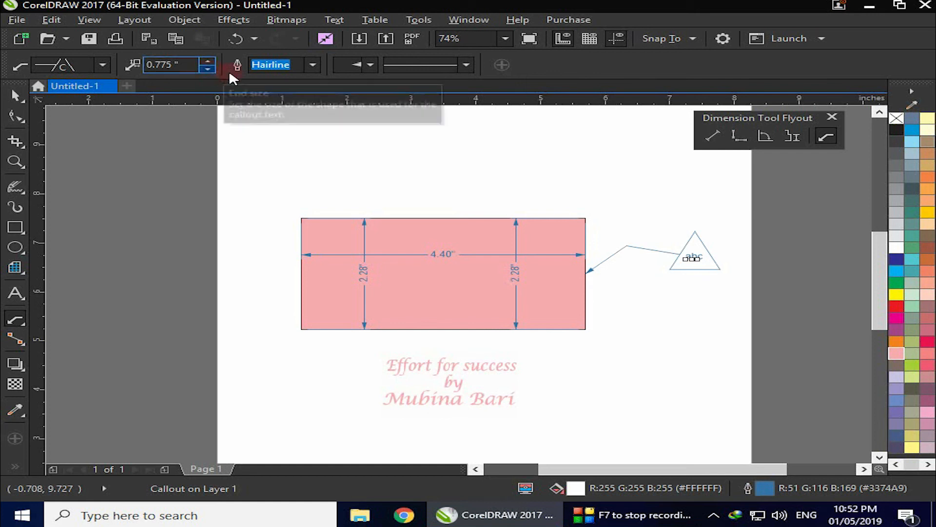
click(312, 65)
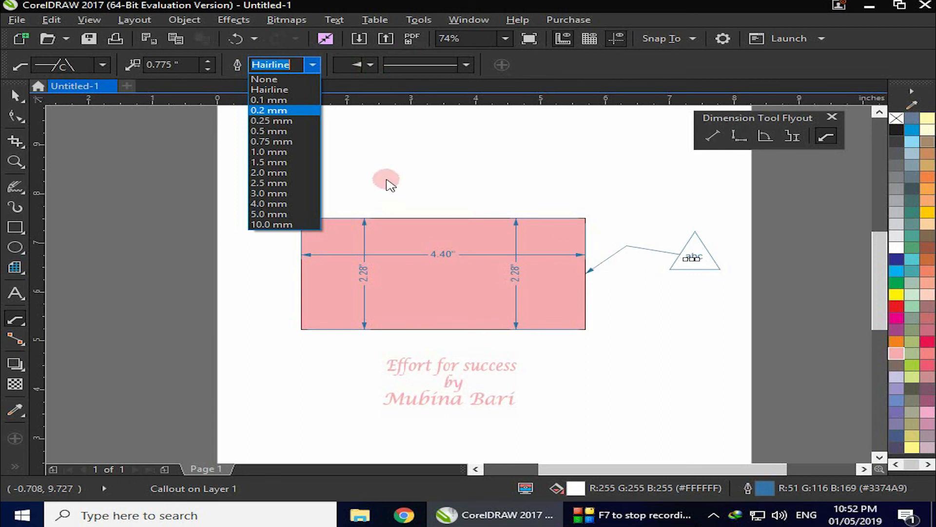
click(390, 184)
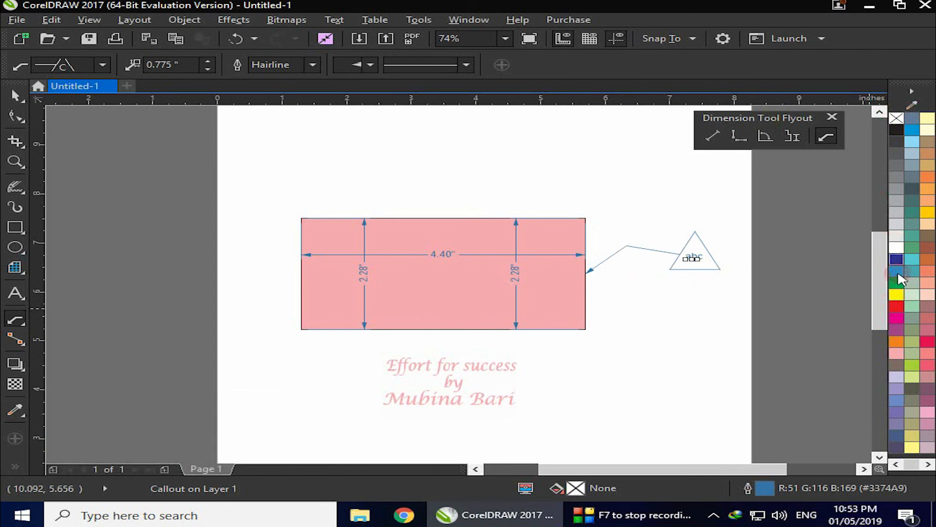
Step: Fill the callout's triangle with light green (C:40 M:0 Y:40 K:0) and colour its outline red (C:0 M:100 Y:60 K:0)
click(912, 307)
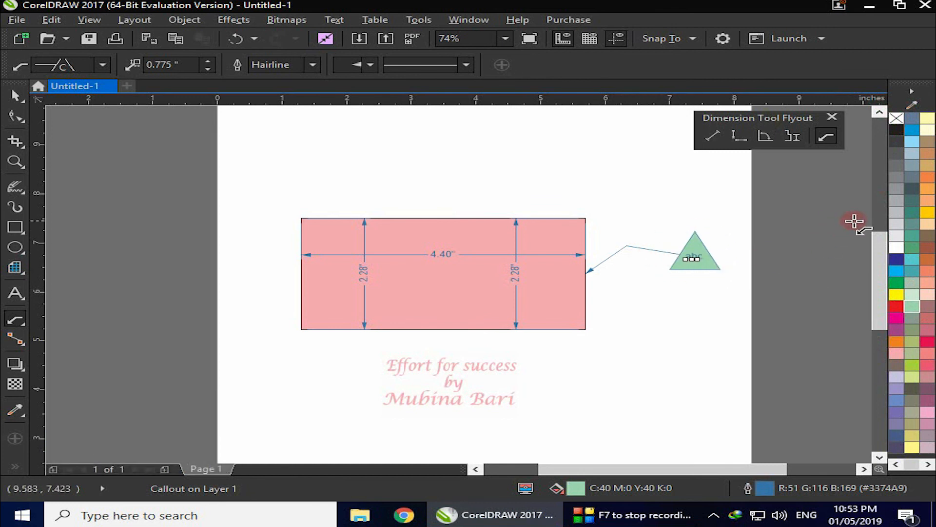
right_click(928, 344)
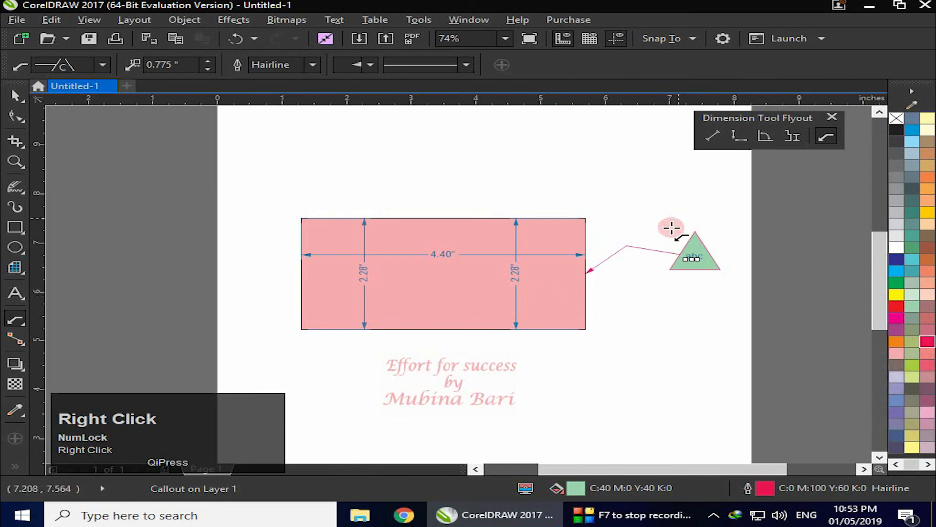